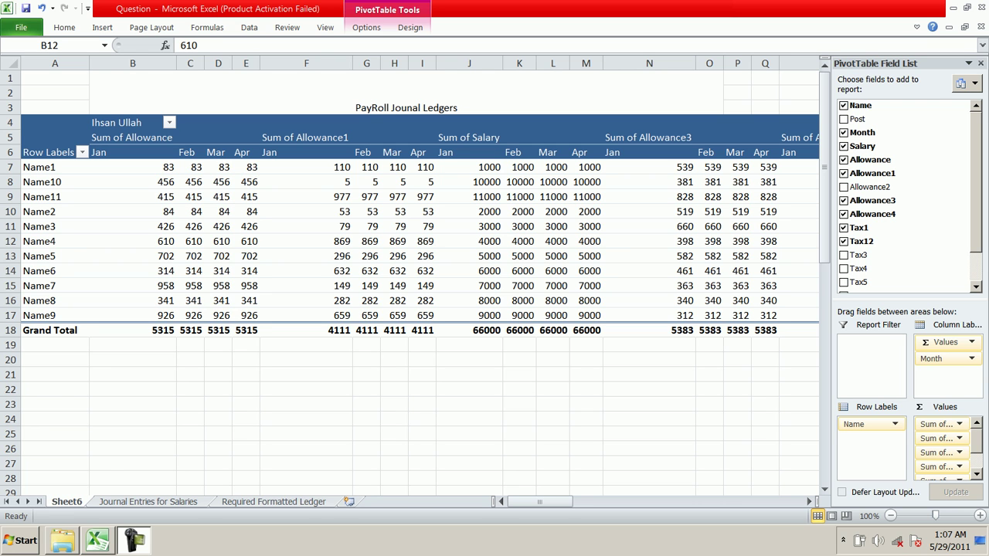
Format the merged title "PayRoll Jounal Ledgers" above the pivot table as bold with font size 18.
{"action": "key", "text": "Delete"}
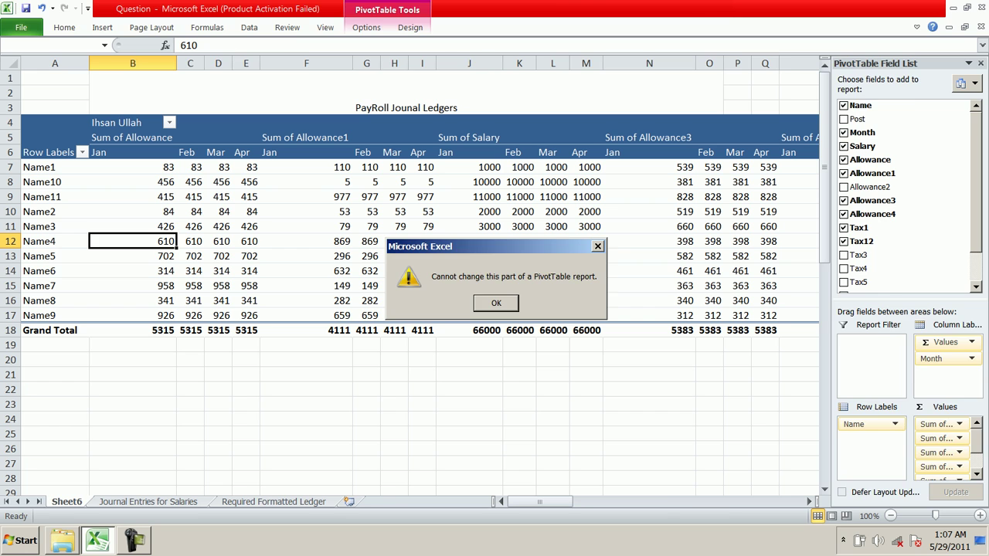
{"action": "key", "text": "Return"}
{"action": "left_click", "coordinate": [406, 93]}
{"action": "left_click", "coordinate": [64, 27]}
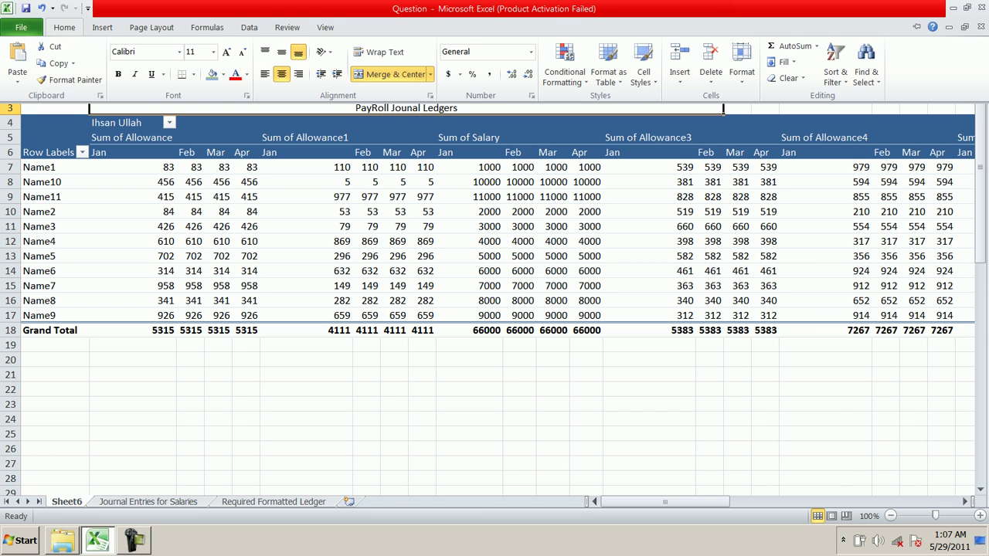
{"action": "left_click", "coordinate": [118, 74]}
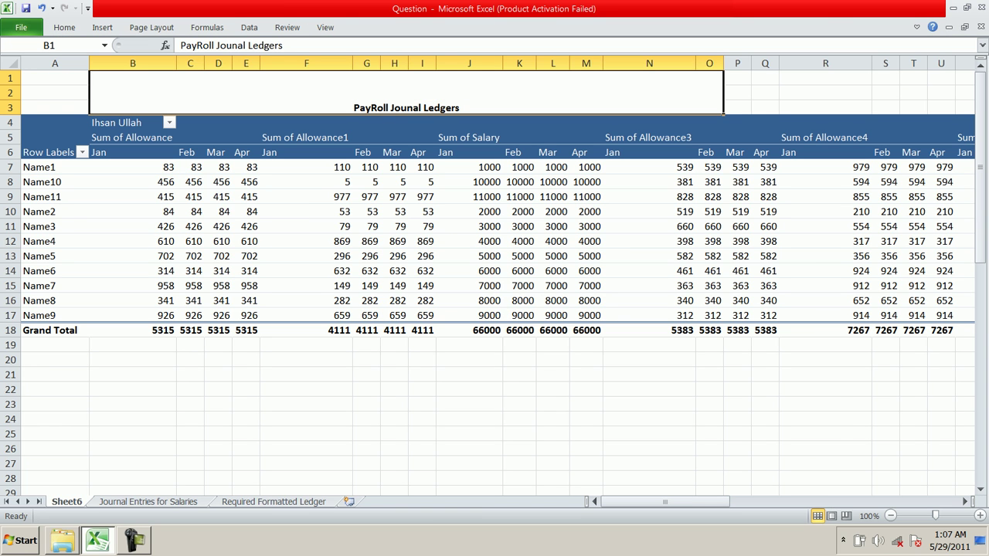
{"action": "left_click", "coordinate": [64, 27]}
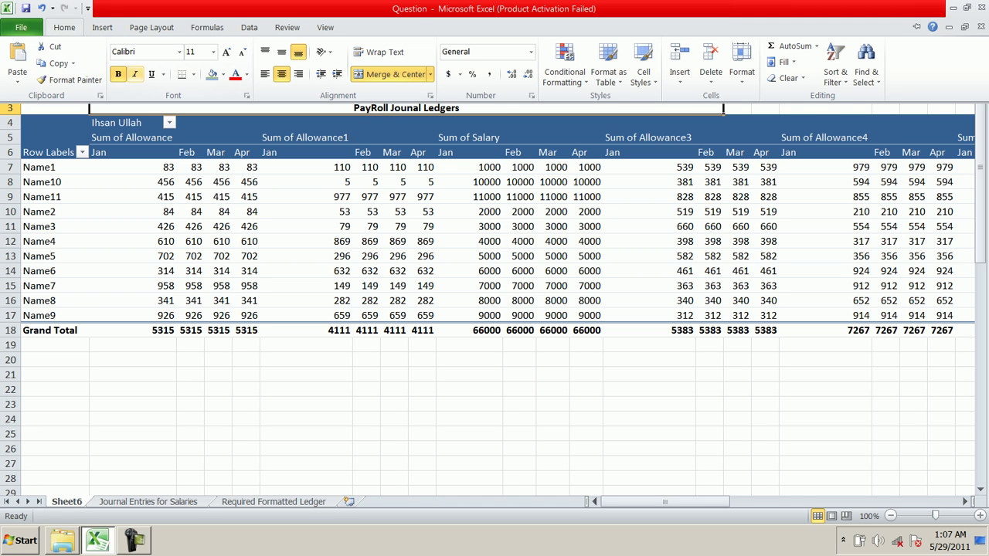
{"action": "left_click", "coordinate": [213, 51]}
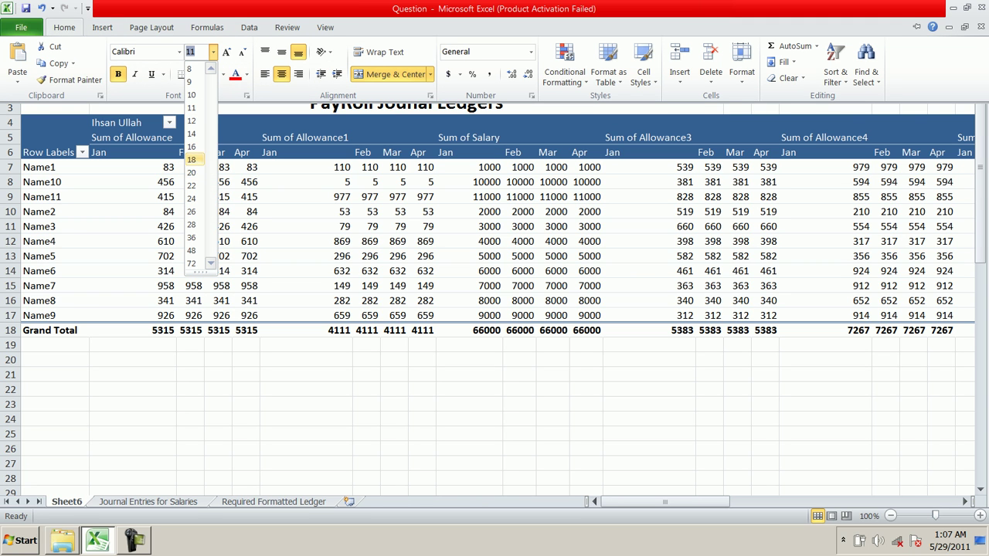
{"action": "left_click", "coordinate": [191, 172]}
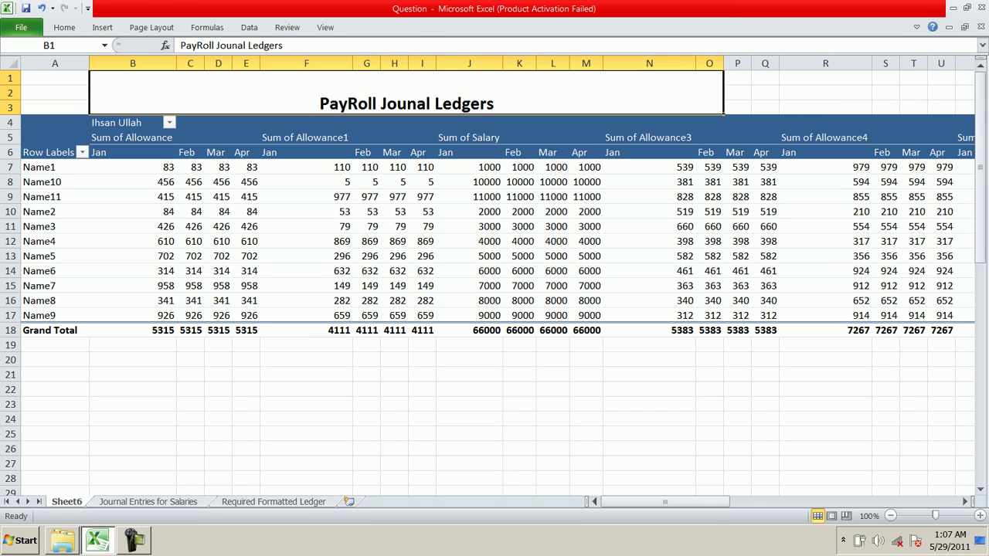
Examine the name, post, month, salary, allowance and tax columns on the Journal Entries for Salaries sheet.
{"action": "left_click", "coordinate": [480, 226]}
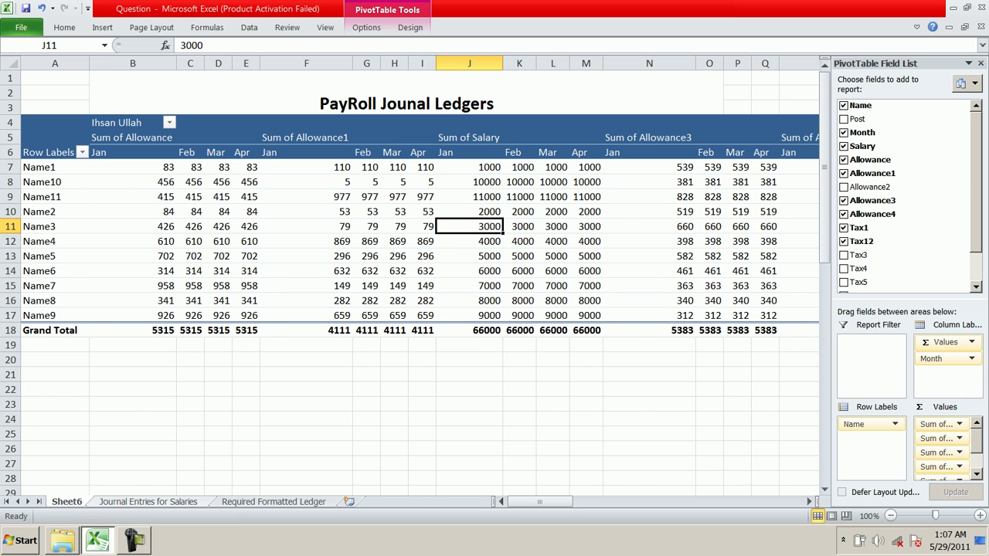
{"action": "left_click", "coordinate": [149, 502]}
{"action": "scroll", "coordinate": [495, 282], "scroll_direction": "up", "scroll_amount": 2}
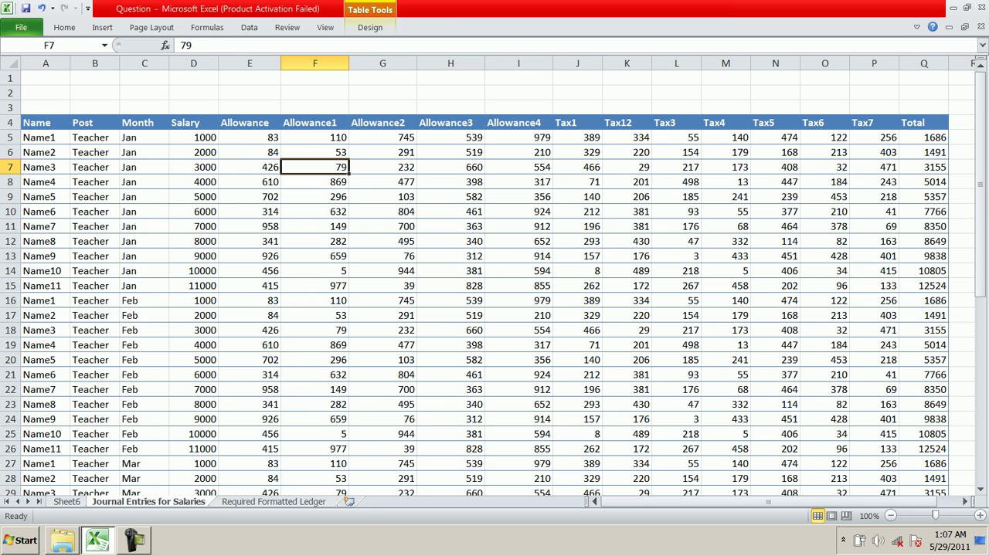
{"action": "left_click_drag", "start_coordinate": [46, 138], "coordinate": [45, 301]}
{"action": "left_click_drag", "start_coordinate": [95, 138], "coordinate": [95, 271]}
{"action": "left_click_drag", "start_coordinate": [145, 137], "coordinate": [144, 256]}
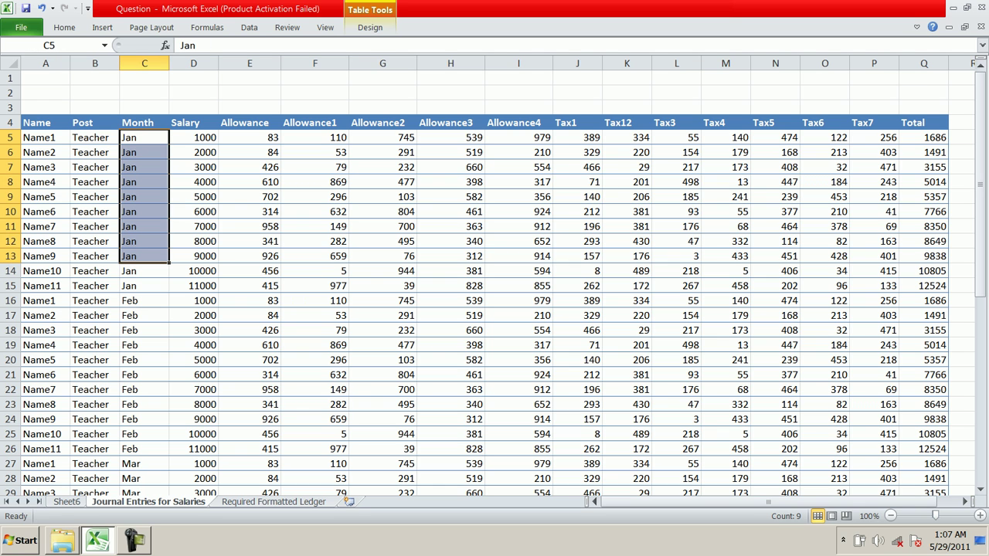
{"action": "left_click_drag", "start_coordinate": [145, 301], "coordinate": [145, 404]}
{"action": "left_click_drag", "start_coordinate": [193, 138], "coordinate": [193, 256]}
{"action": "left_click_drag", "start_coordinate": [250, 138], "coordinate": [518, 227]}
{"action": "left_click_drag", "start_coordinate": [577, 137], "coordinate": [874, 270]}
Examine the Total formula in Q5 and the salary, allowance and tax cells in its row.
{"action": "left_click", "coordinate": [924, 138]}
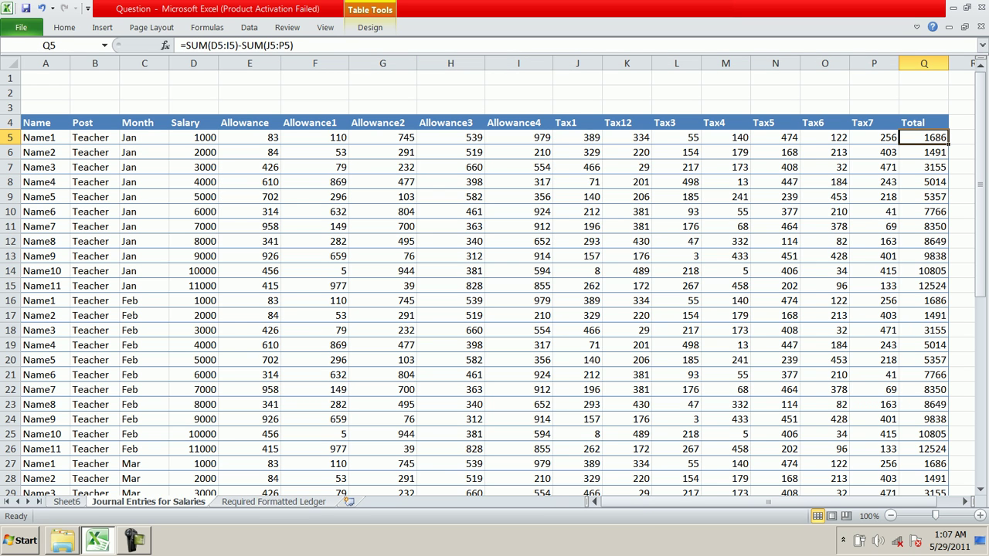
{"action": "left_click_drag", "start_coordinate": [193, 138], "coordinate": [577, 137]}
{"action": "left_click_drag", "start_coordinate": [627, 138], "coordinate": [874, 138]}
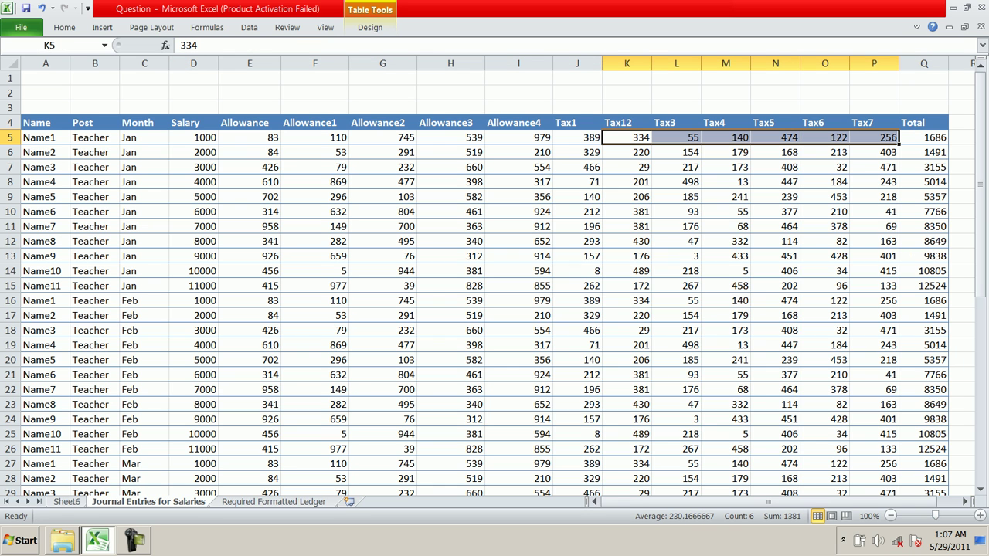
{"action": "left_click", "coordinate": [315, 270]}
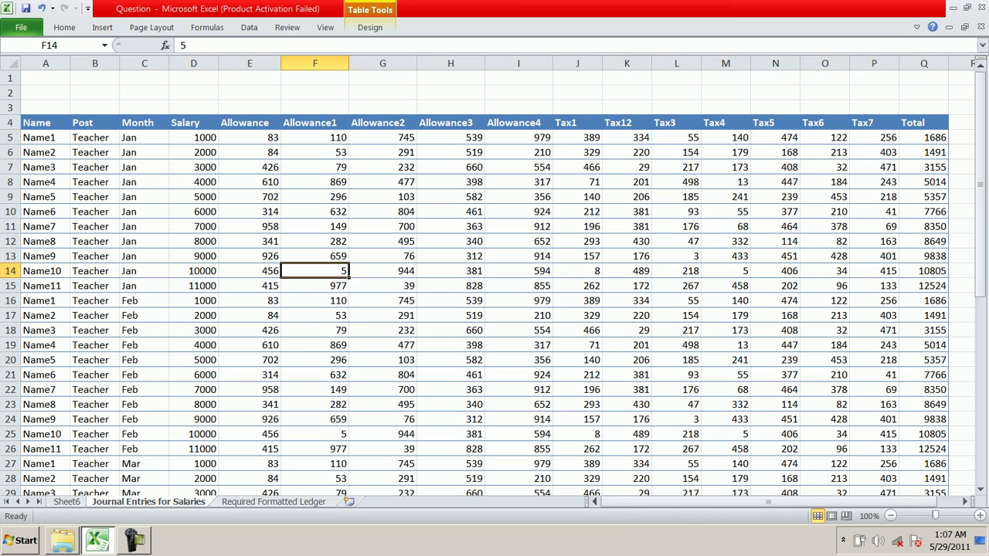
{"action": "scroll", "coordinate": [493, 279], "scroll_direction": "down", "scroll_amount": 4}
{"action": "scroll", "coordinate": [493, 278], "scroll_direction": "up", "scroll_amount": 4}
{"action": "left_click", "coordinate": [383, 197]}
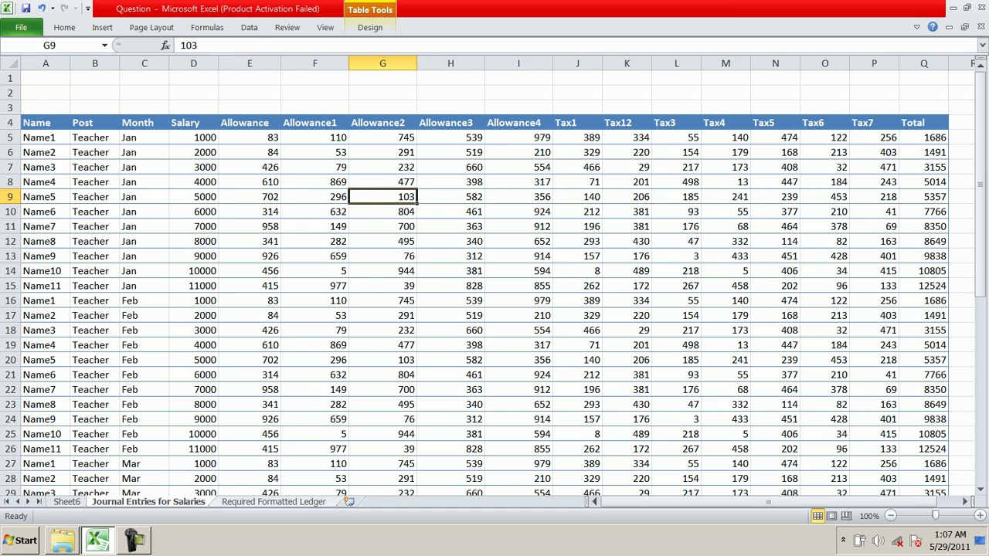
Examine the name1 block on the Required Formatted Ledger sheet, covering its row items, month headings and amounts.
{"action": "key", "text": "ctrl+Page_Down"}
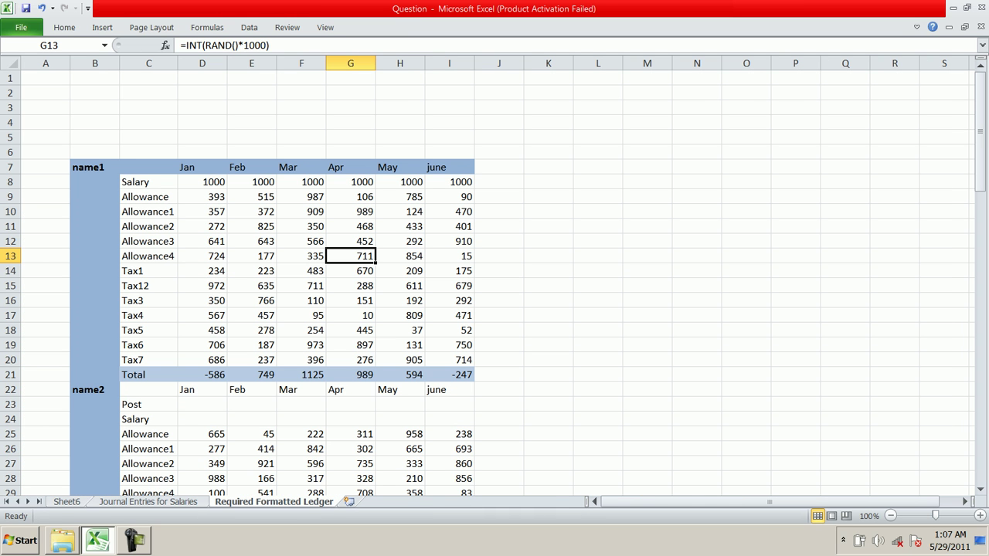
{"action": "left_click", "coordinate": [94, 167]}
{"action": "left_click_drag", "start_coordinate": [147, 182], "coordinate": [146, 359]}
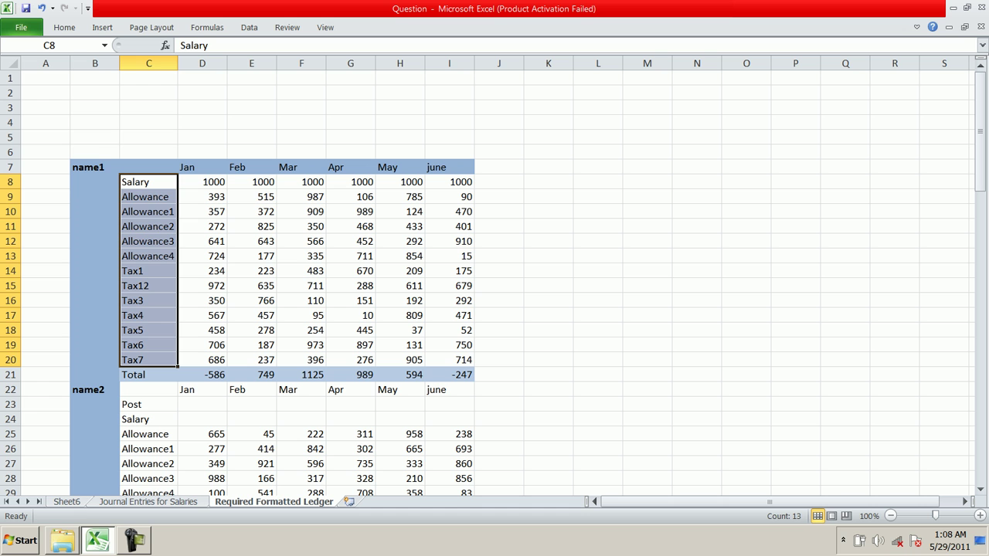
{"action": "left_click_drag", "start_coordinate": [199, 168], "coordinate": [448, 226]}
{"action": "left_click", "coordinate": [301, 212]}
{"action": "left_click_drag", "start_coordinate": [202, 183], "coordinate": [402, 346]}
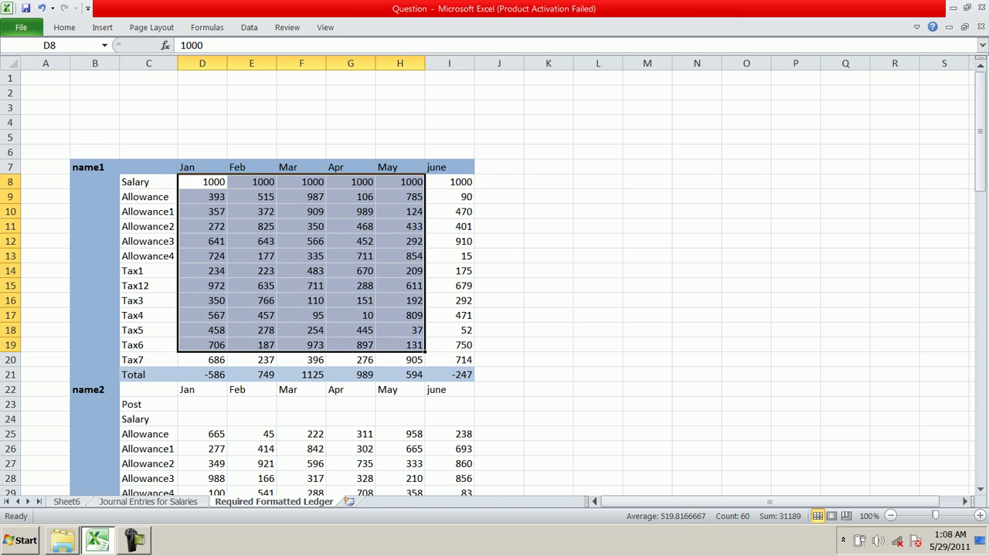
{"action": "left_click", "coordinate": [351, 300]}
{"action": "left_click", "coordinate": [301, 272]}
{"action": "left_click", "coordinate": [252, 226]}
{"action": "left_click", "coordinate": [202, 197]}
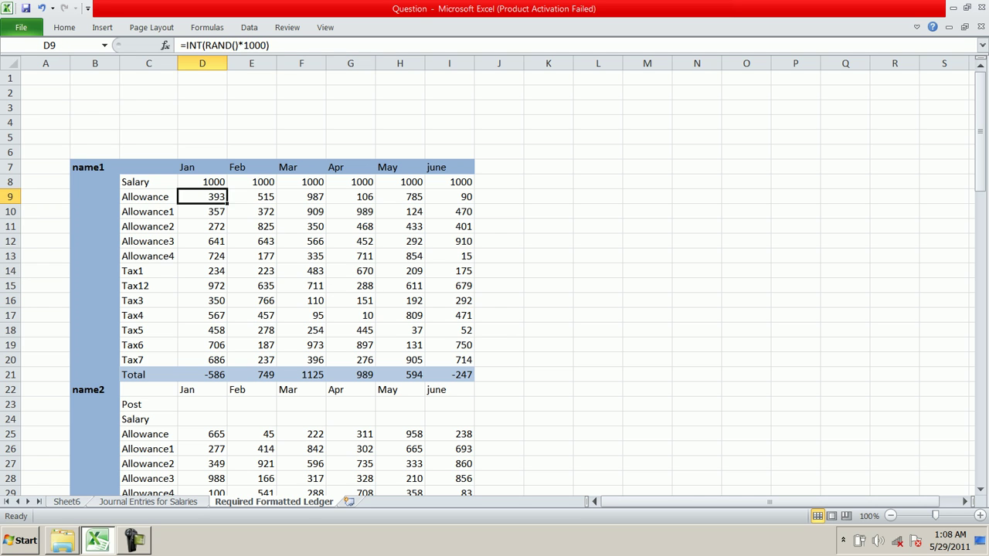
{"action": "left_click", "coordinate": [202, 182]}
{"action": "left_click", "coordinate": [252, 227]}
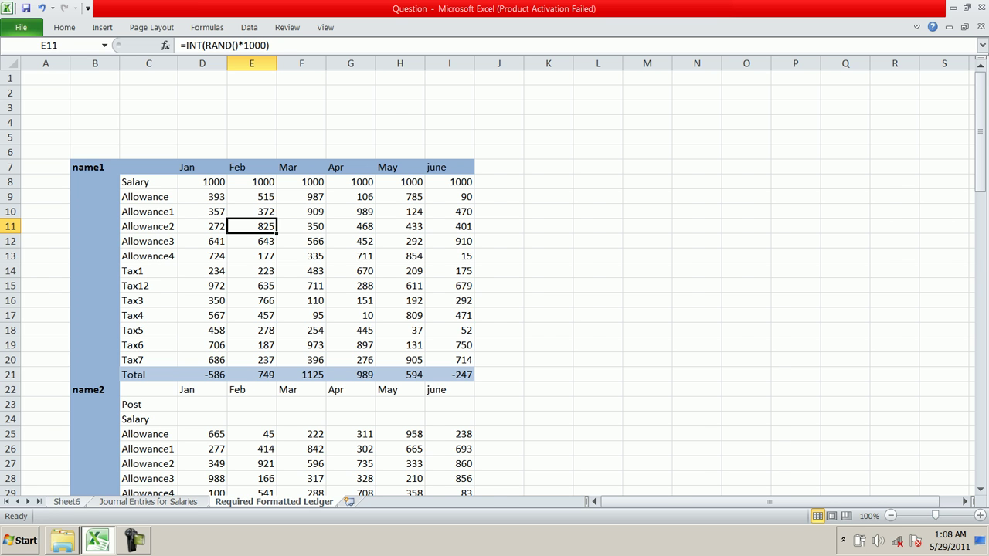
Return to the pivot table on Sheet6 and examine how its names and months are laid out.
{"action": "key", "text": "ctrl+Page_Up"}
{"action": "key", "text": "ctrl+Page_Up"}
{"action": "left_click", "coordinate": [307, 167]}
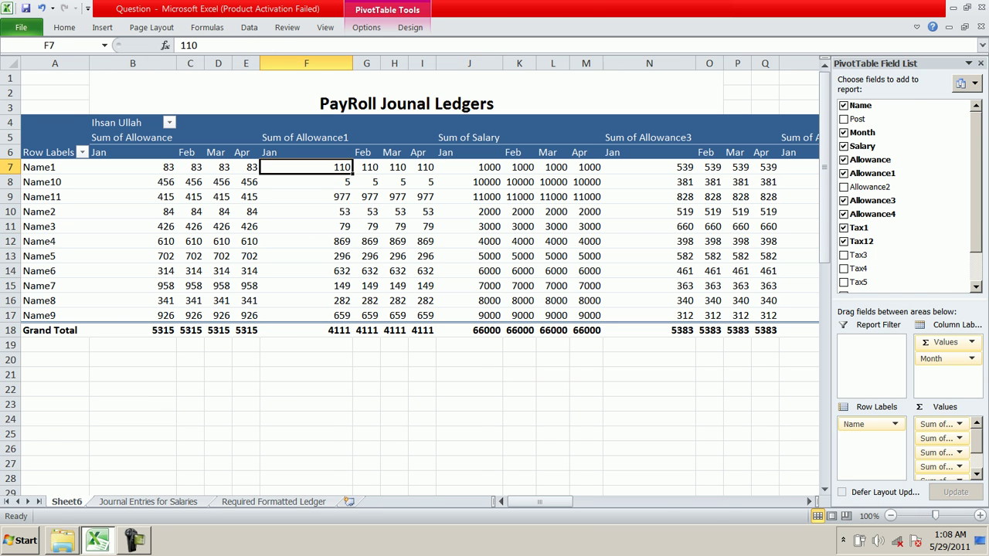
{"action": "left_click", "coordinate": [309, 97]}
{"action": "left_click", "coordinate": [367, 211]}
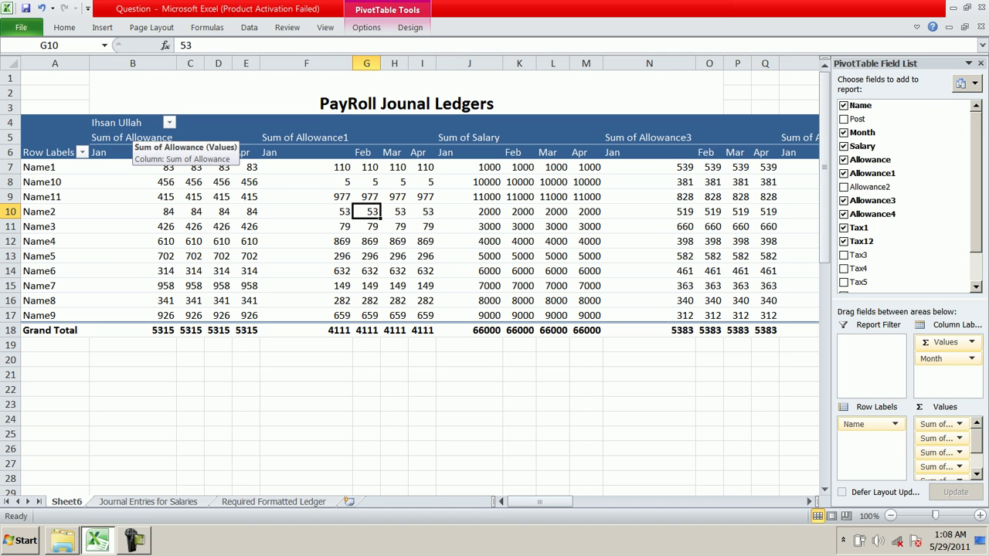
{"action": "left_click", "coordinate": [55, 167]}
{"action": "left_click", "coordinate": [190, 153]}
{"action": "left_click", "coordinate": [139, 167]}
{"action": "left_click", "coordinate": [245, 167]}
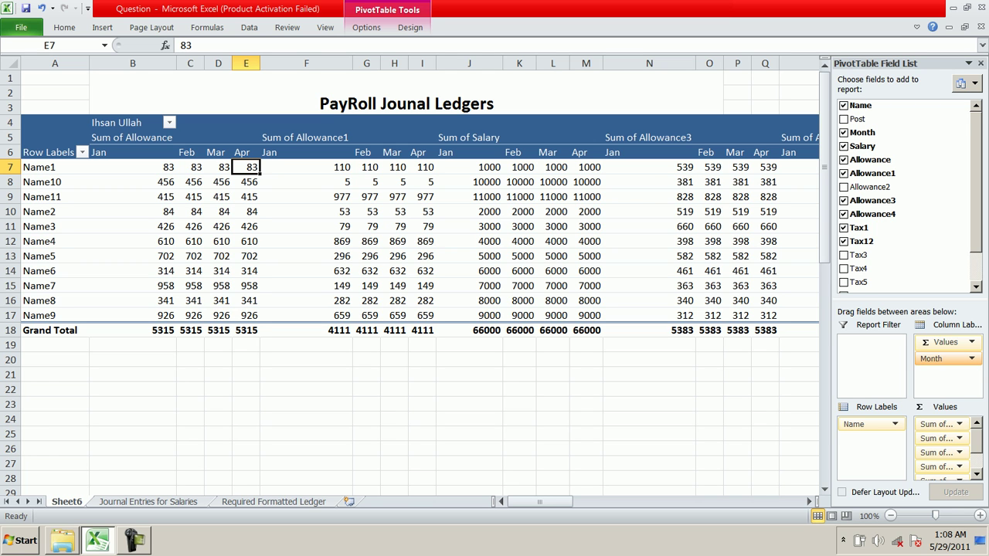
Try to move the Month field from the pivot table's column labels to its report filter.
{"action": "left_click_drag", "start_coordinate": [932, 359], "coordinate": [877, 358]}
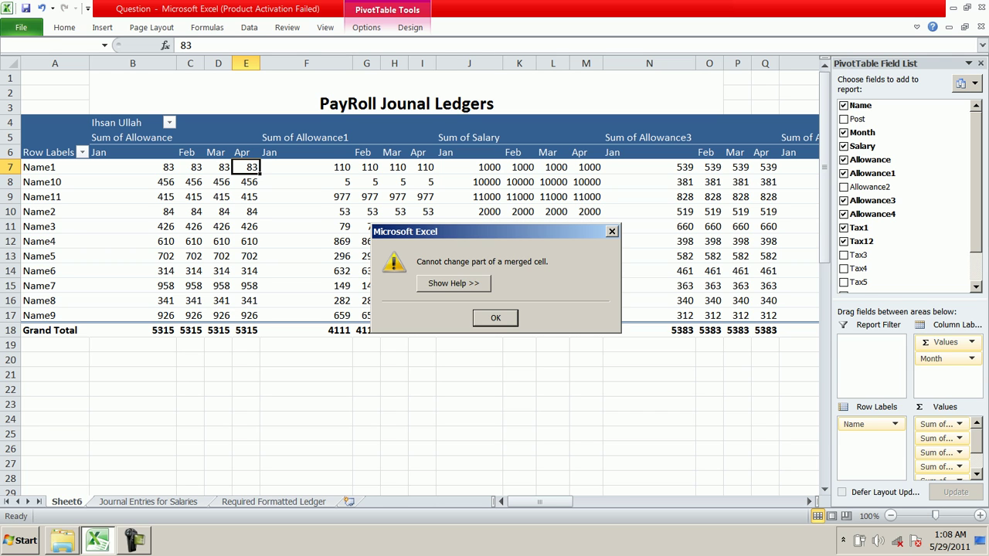
{"action": "key", "text": "Return"}
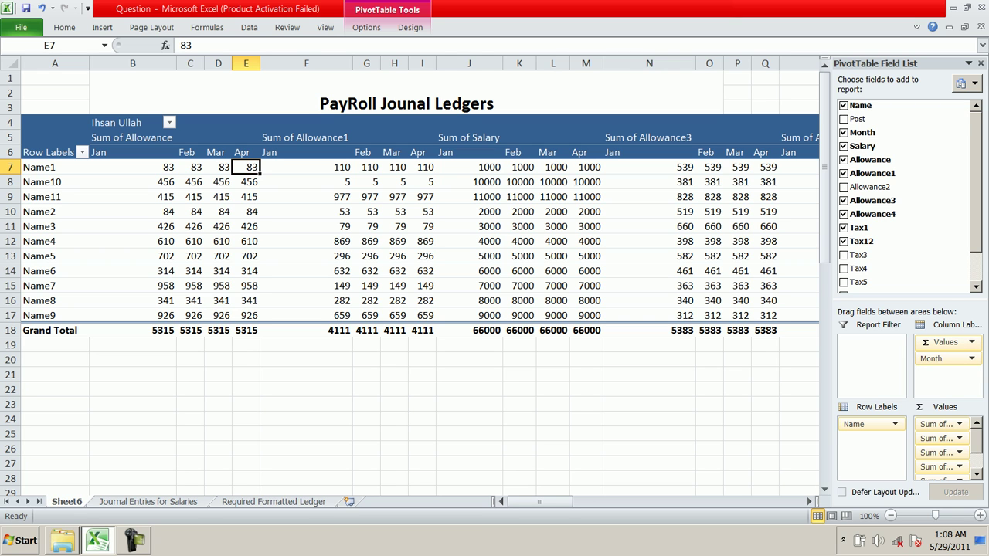
{"action": "left_click_drag", "start_coordinate": [936, 359], "coordinate": [877, 359]}
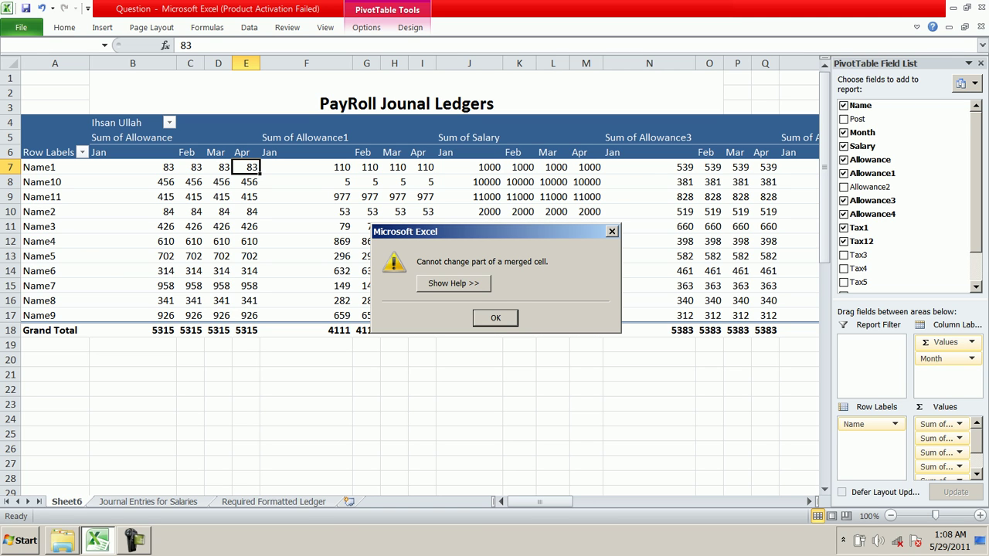
{"action": "key", "text": "Return"}
{"action": "left_click", "coordinate": [407, 93]}
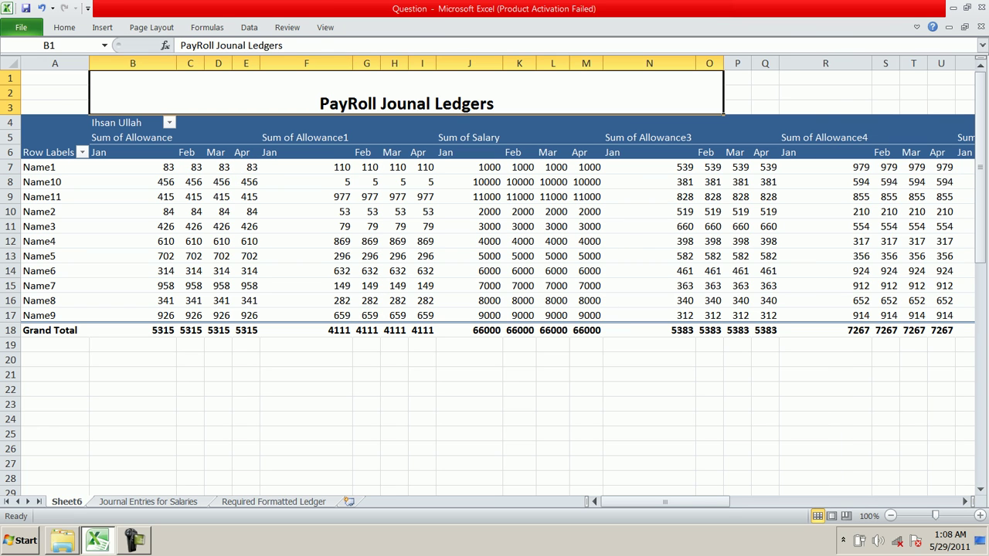
Move the Month field to the pivot table's row labels and place the Name field below it.
{"action": "left_click", "coordinate": [245, 197]}
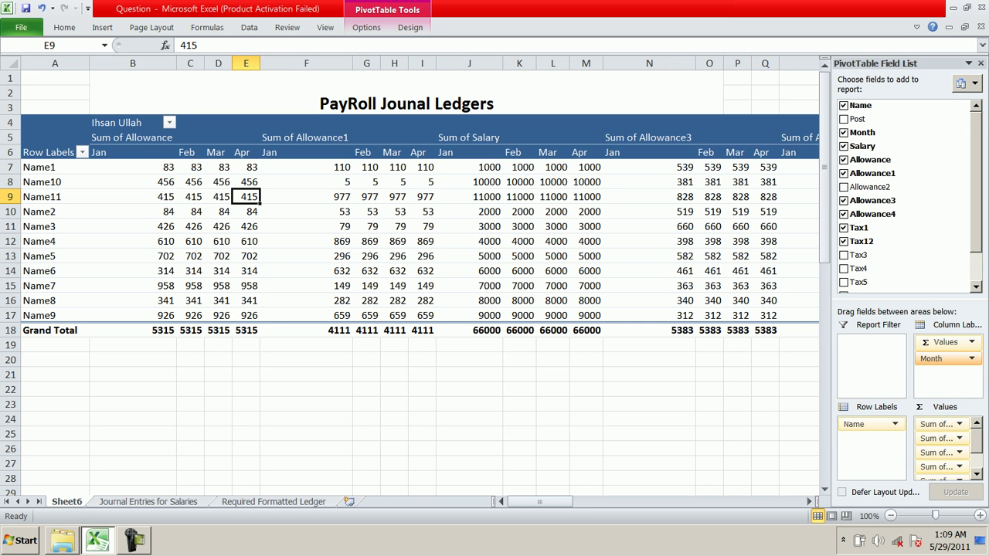
{"action": "left_click_drag", "start_coordinate": [931, 359], "coordinate": [872, 437]}
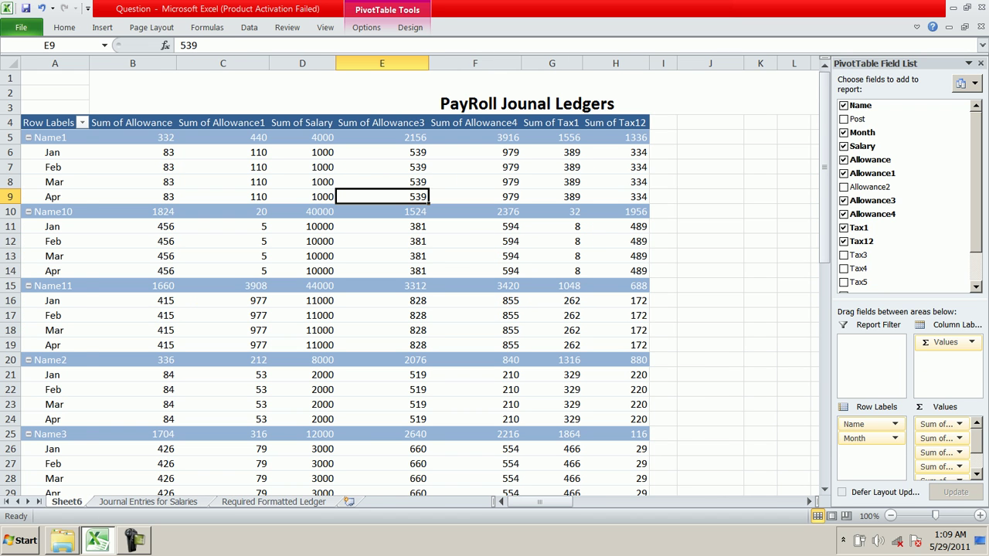
{"action": "left_click", "coordinate": [54, 147]}
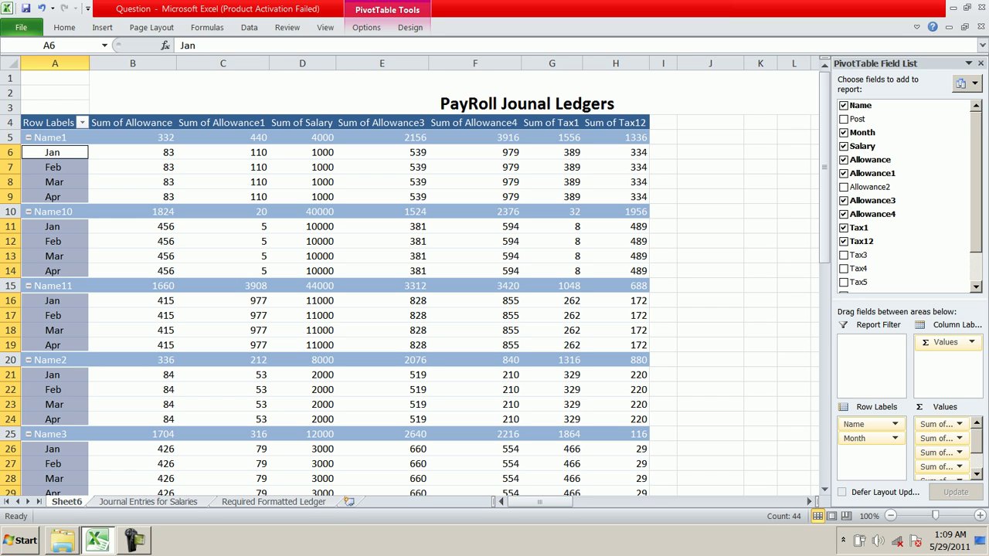
{"action": "left_click", "coordinate": [872, 424]}
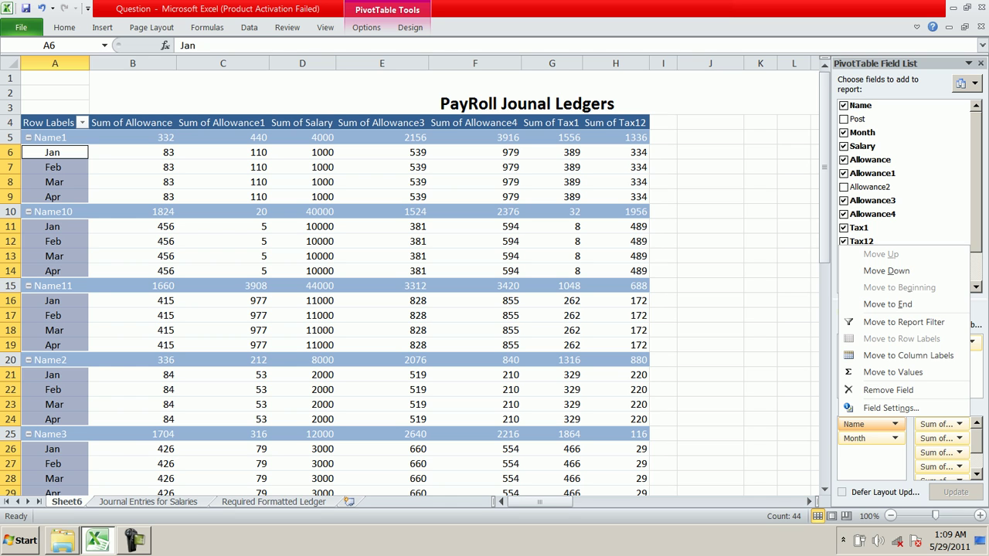
{"action": "left_click", "coordinate": [886, 270]}
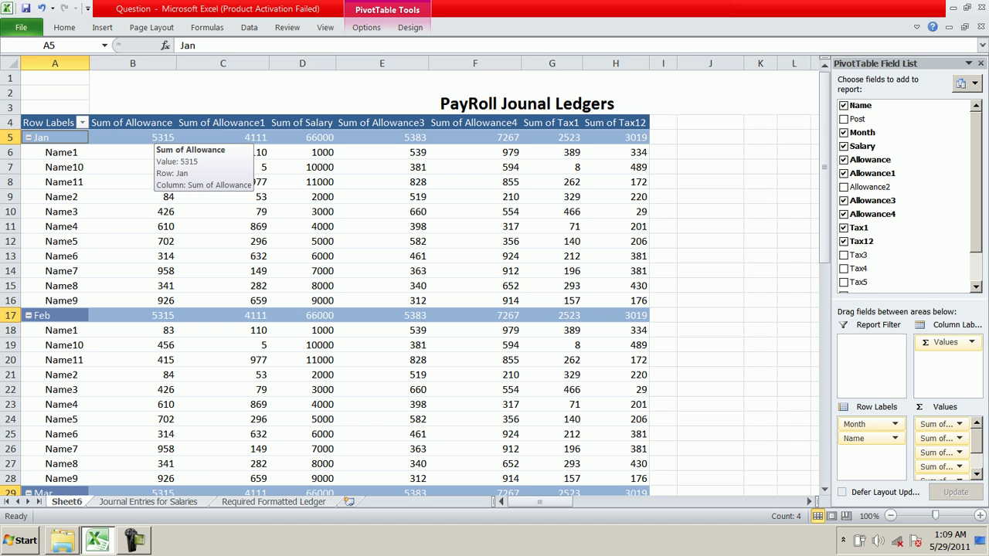
Format the pivot table's Sum of Allowance values as Currency with the $ symbol, two decimals and red parenthesized negatives.
{"action": "left_click_drag", "start_coordinate": [155, 138], "coordinate": [618, 301]}
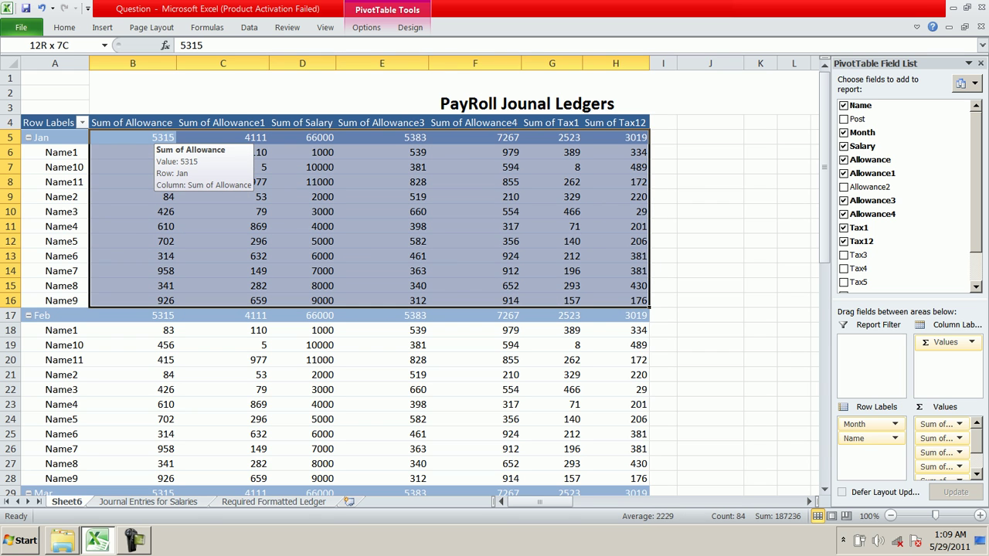
{"action": "right_click", "coordinate": [504, 243]}
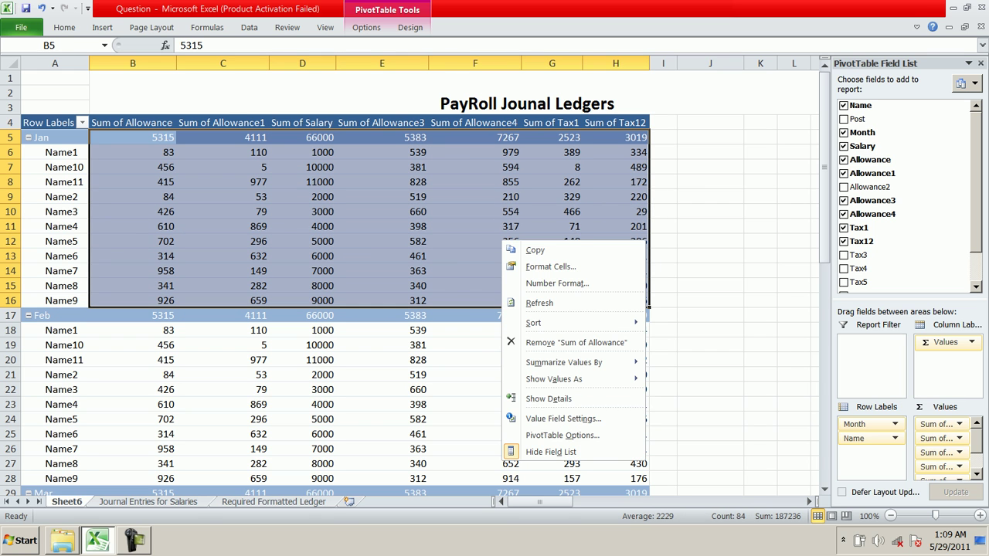
{"action": "mouse_move", "coordinate": [563, 362]}
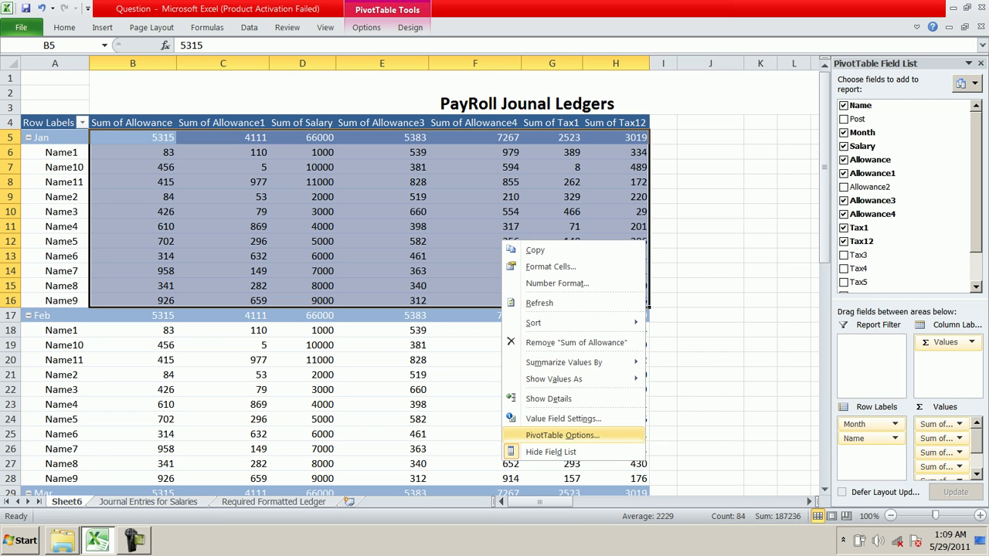
{"action": "left_click", "coordinate": [563, 418]}
{"action": "left_click_drag", "start_coordinate": [541, 296], "coordinate": [568, 101]}
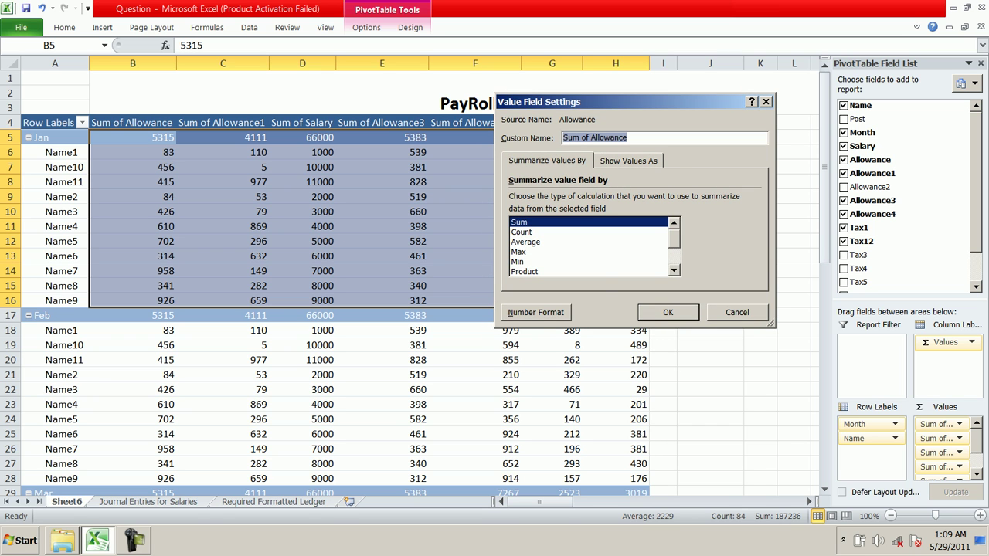
{"action": "left_click", "coordinate": [535, 313]}
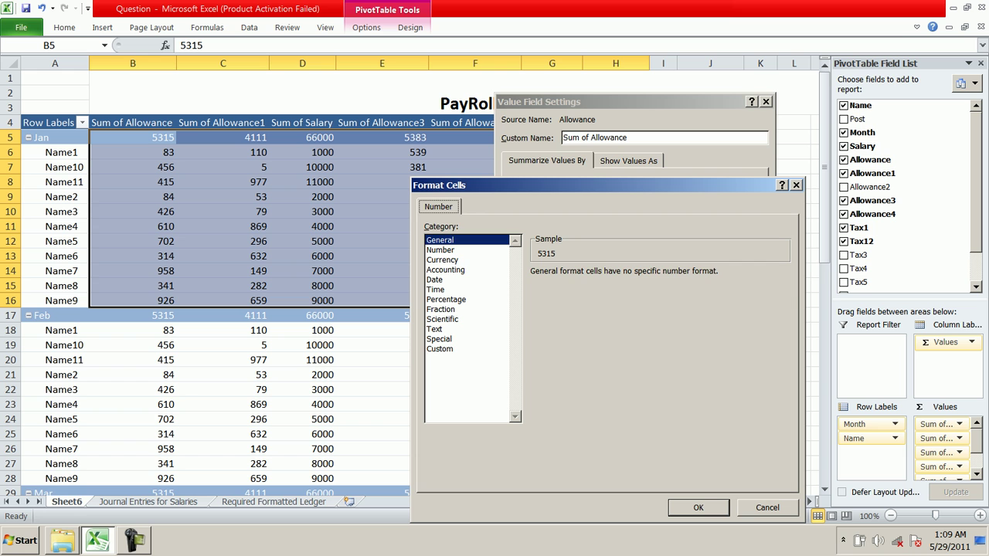
{"action": "left_click", "coordinate": [443, 261]}
{"action": "left_click", "coordinate": [555, 351]}
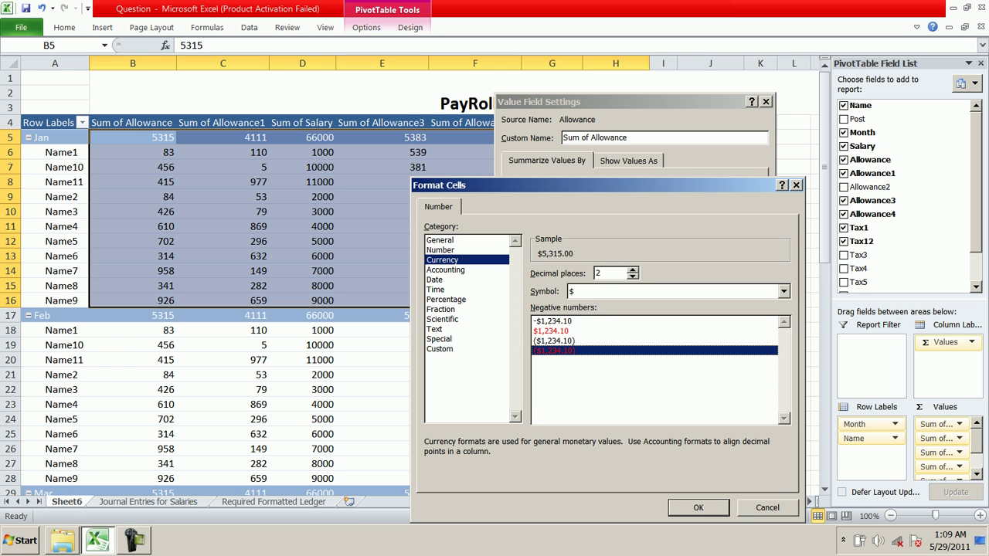
{"action": "key", "text": "Return"}
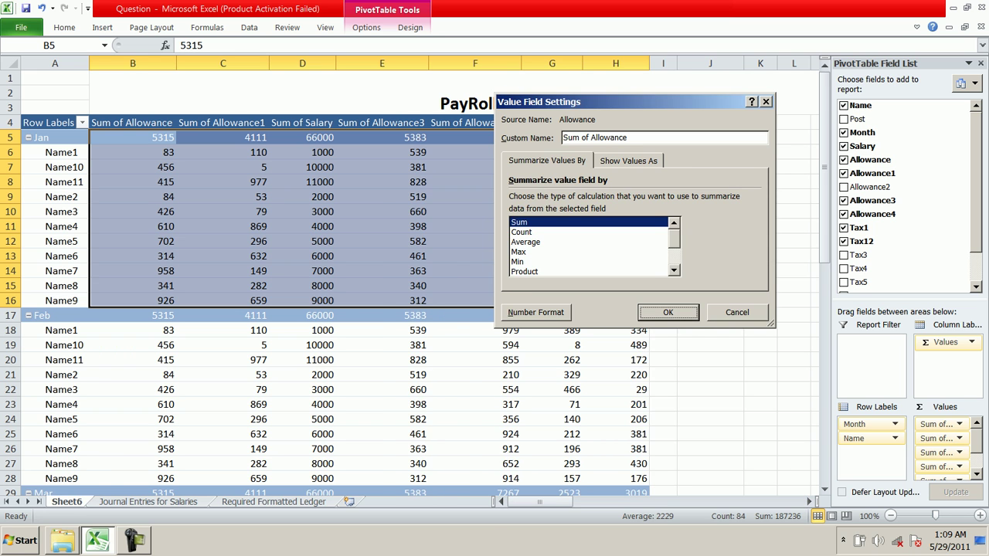
{"action": "left_click", "coordinate": [669, 313]}
Examine the pivot table's value column headings, the monthly name blocks with their subtotals, and the Grand Total row.
{"action": "left_click", "coordinate": [475, 257]}
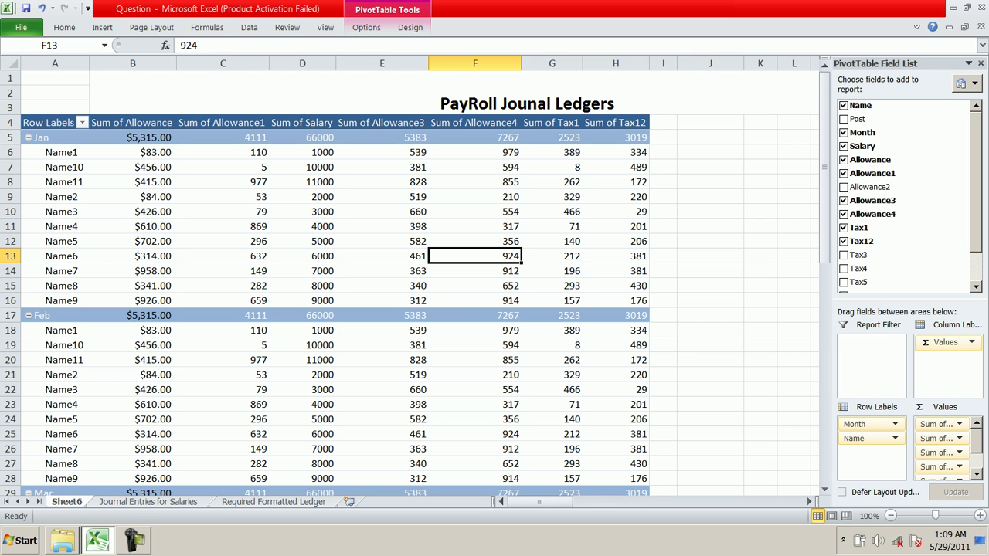
{"action": "left_click", "coordinate": [382, 197]}
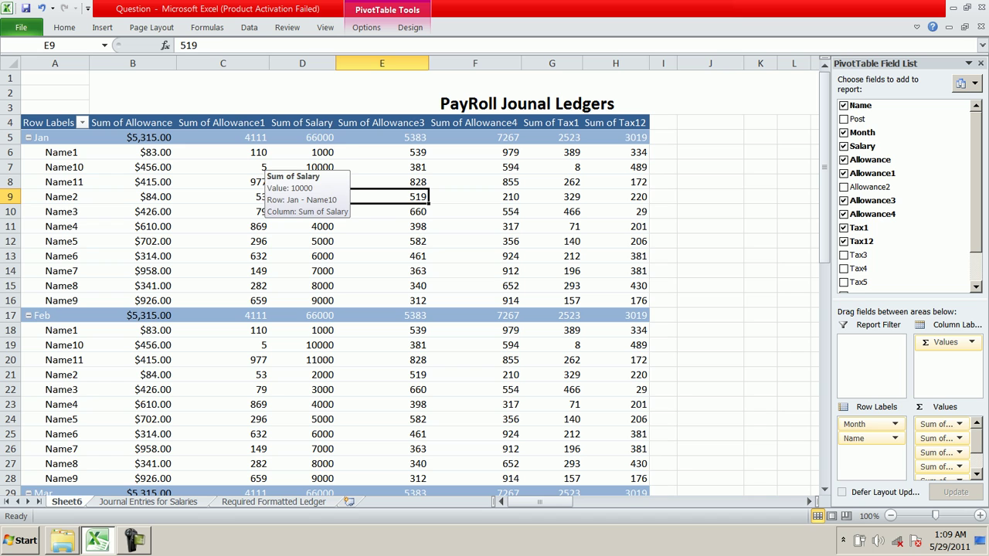
{"action": "left_click", "coordinate": [239, 122]}
{"action": "left_click", "coordinate": [303, 122]}
{"action": "left_click", "coordinate": [369, 122]}
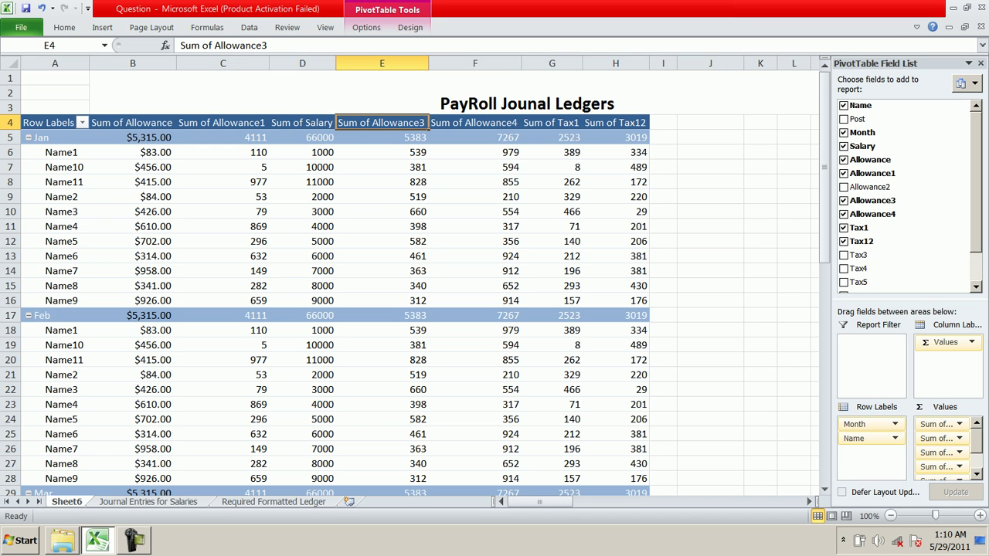
{"action": "scroll", "coordinate": [232, 324], "scroll_direction": "down", "scroll_amount": 4}
{"action": "scroll", "coordinate": [236, 324], "scroll_direction": "down", "scroll_amount": 1}
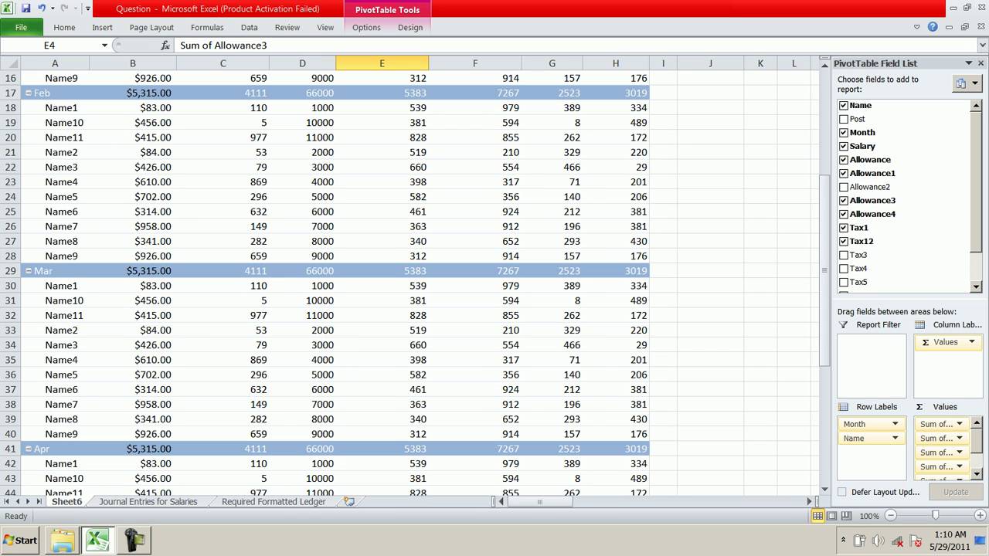
{"action": "scroll", "coordinate": [332, 278], "scroll_direction": "down", "scroll_amount": 5}
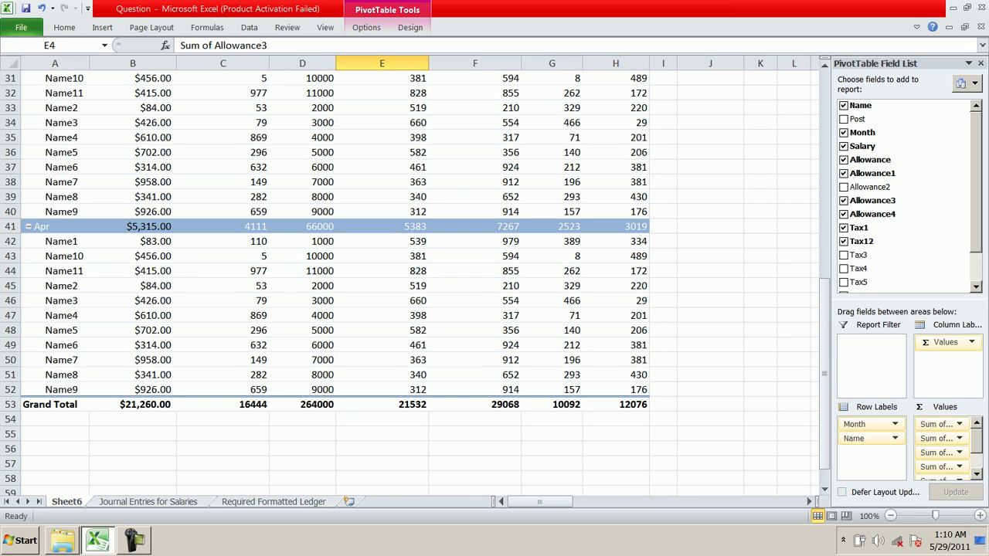
{"action": "left_click", "coordinate": [232, 404]}
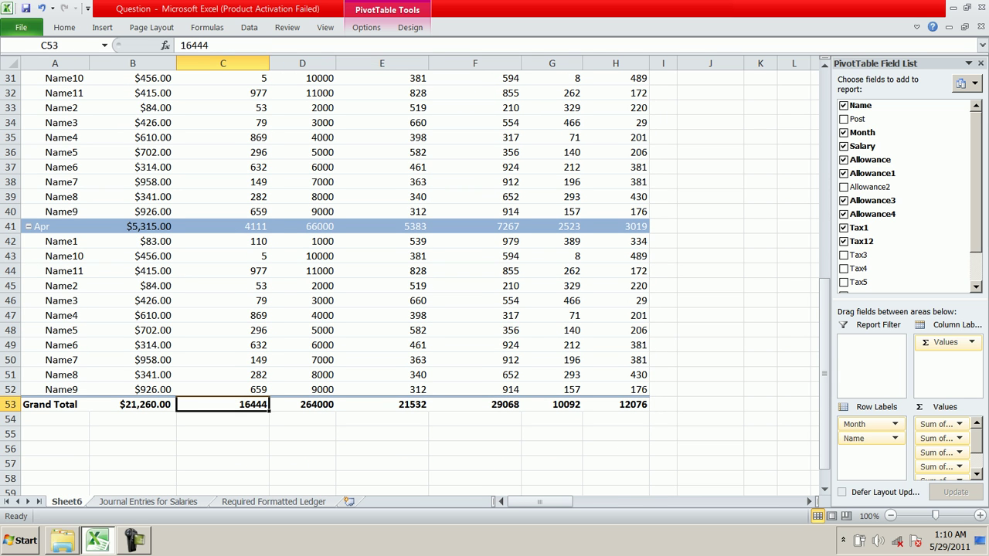
{"action": "left_click", "coordinate": [240, 226]}
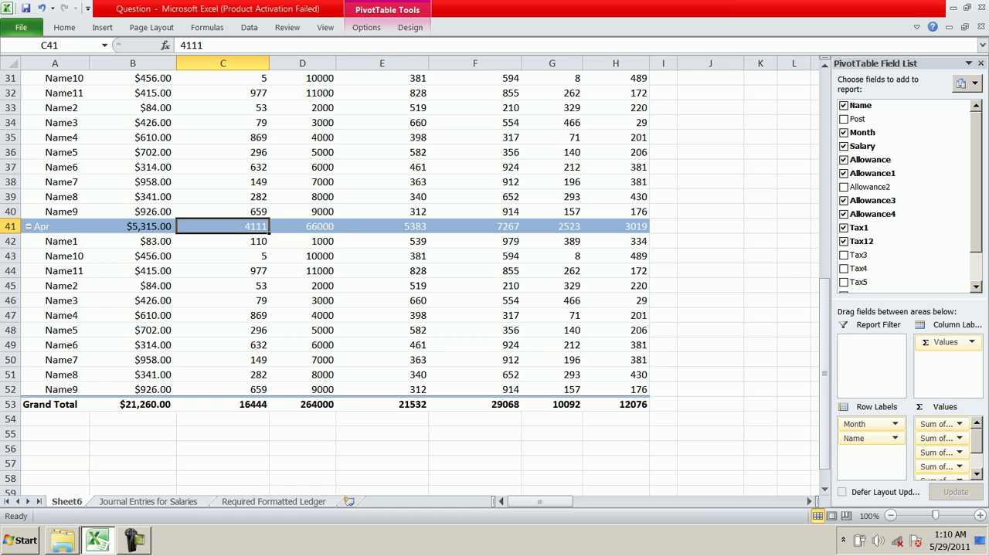
{"action": "left_click", "coordinate": [29, 226]}
{"action": "scroll", "coordinate": [332, 278], "scroll_direction": "up", "scroll_amount": 7}
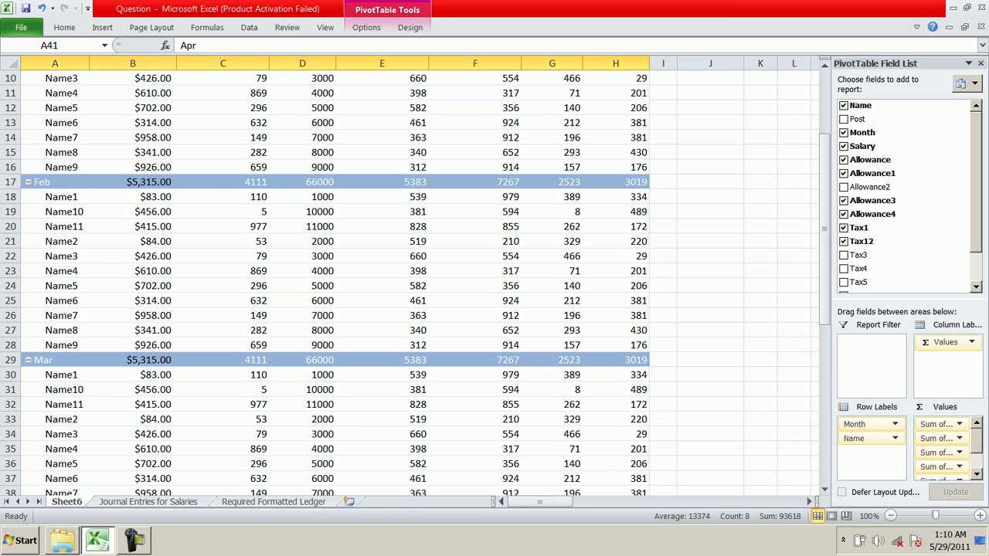
{"action": "scroll", "coordinate": [332, 279], "scroll_direction": "up", "scroll_amount": 3}
{"action": "left_click", "coordinate": [132, 152]}
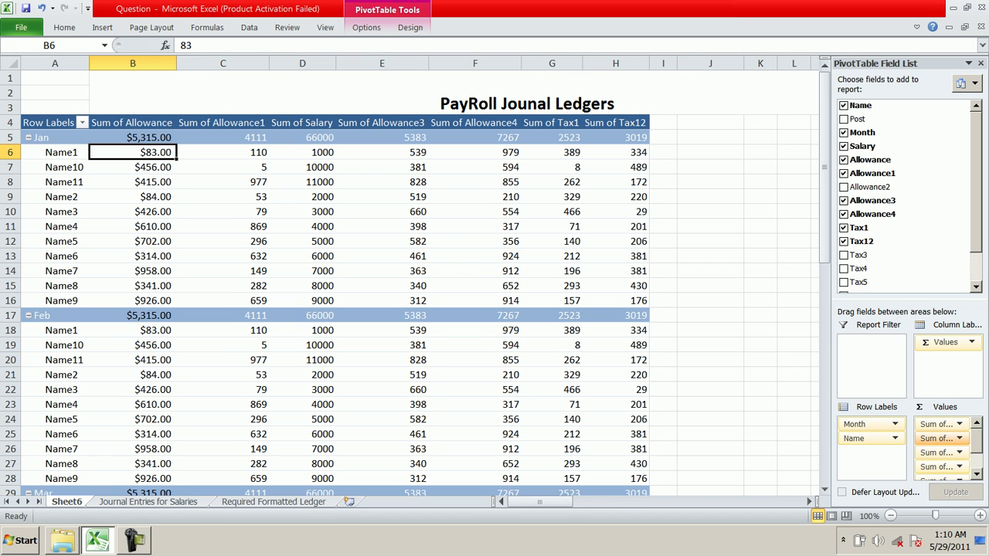
Remove all the Salary, Allowance and Tax sums from the pivot table's values.
{"action": "left_click_drag", "start_coordinate": [936, 424], "coordinate": [742, 363]}
{"action": "left_click_drag", "start_coordinate": [937, 424], "coordinate": [742, 363]}
{"action": "left_click_drag", "start_coordinate": [936, 425], "coordinate": [742, 363]}
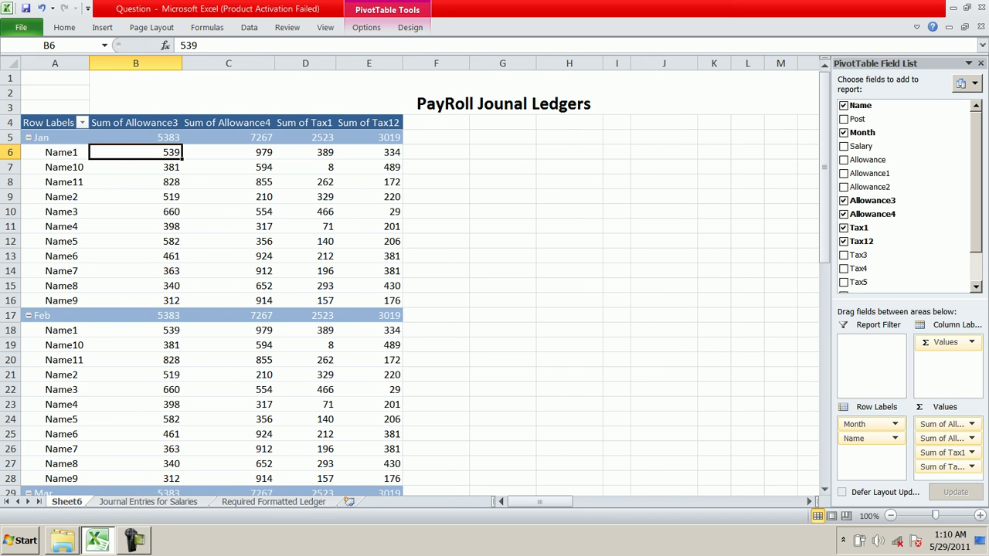
{"action": "left_click_drag", "start_coordinate": [937, 439], "coordinate": [742, 363]}
{"action": "left_click_drag", "start_coordinate": [936, 424], "coordinate": [742, 363]}
{"action": "left_click_drag", "start_coordinate": [937, 438], "coordinate": [742, 363]}
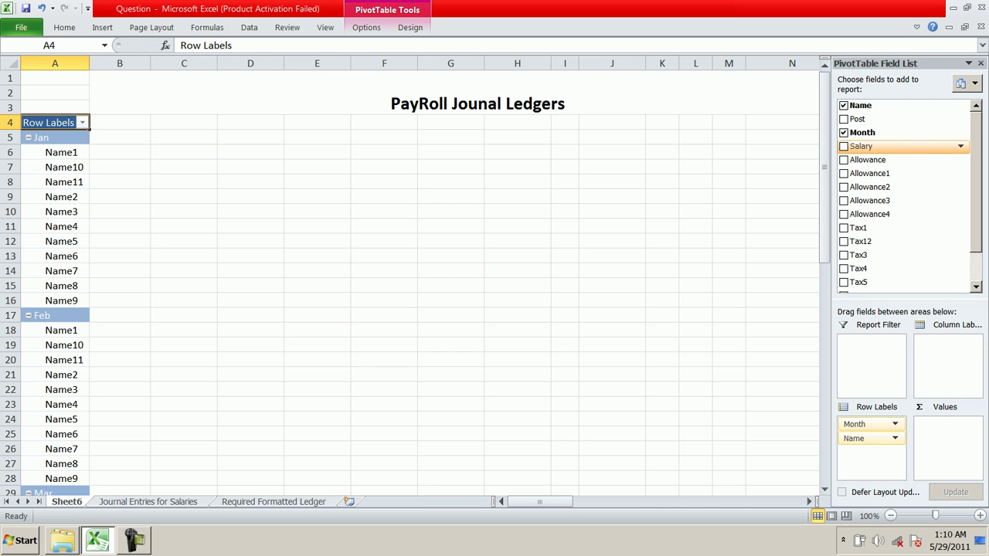
Add Salary as the pivot table's only value and move Month from the row labels to the column labels.
{"action": "left_click", "coordinate": [843, 146]}
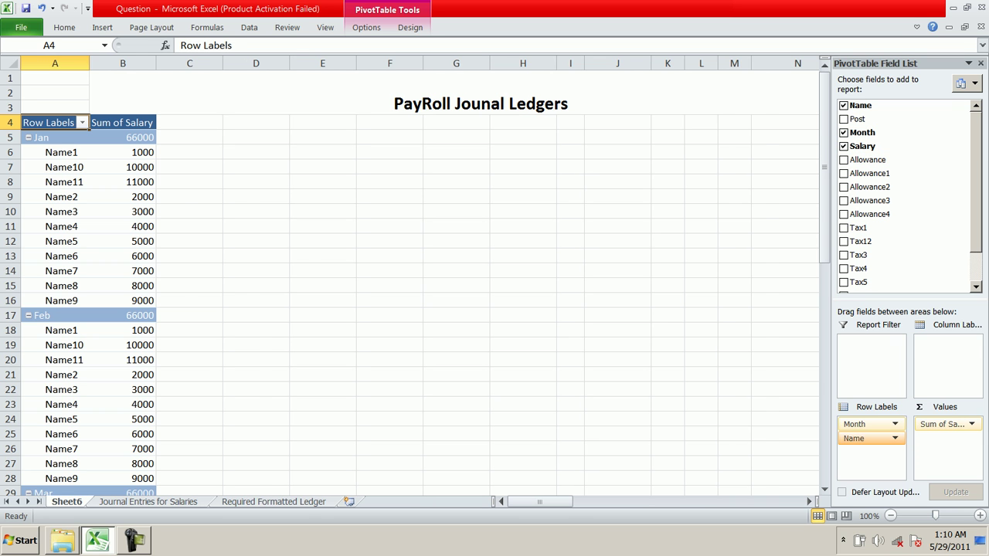
{"action": "left_click_drag", "start_coordinate": [859, 424], "coordinate": [946, 357]}
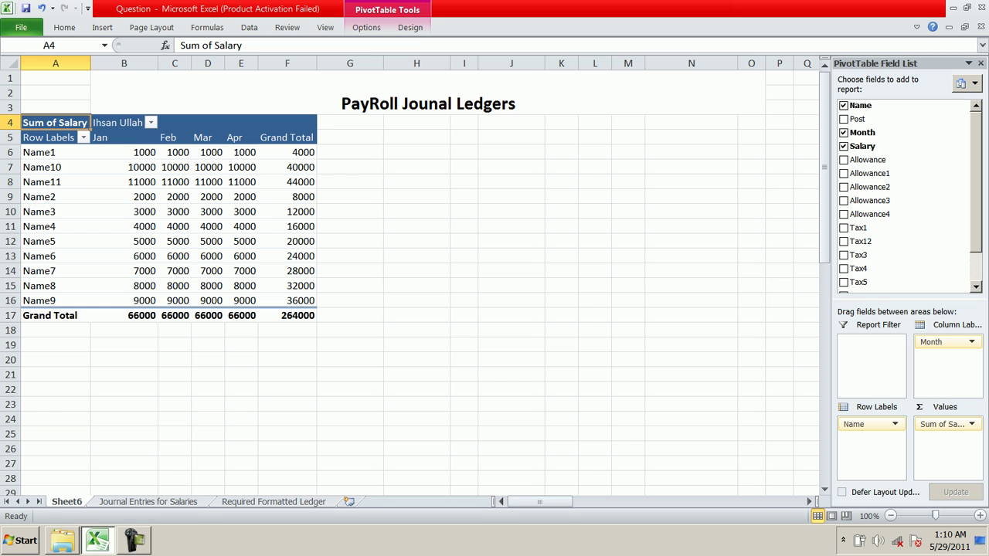
{"action": "left_click", "coordinate": [56, 152]}
{"action": "left_click", "coordinate": [124, 138]}
{"action": "left_click", "coordinate": [123, 152]}
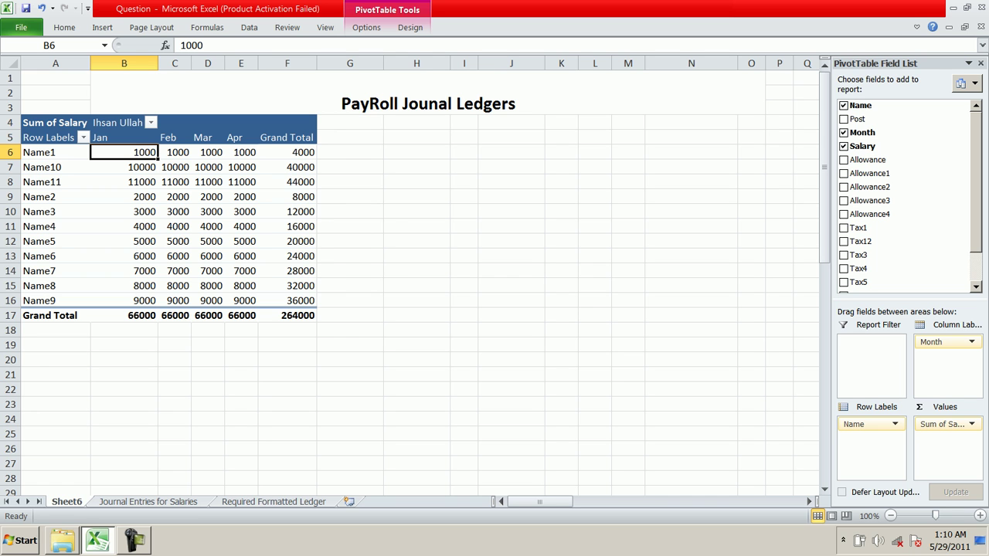
{"action": "right_click", "coordinate": [312, 166]}
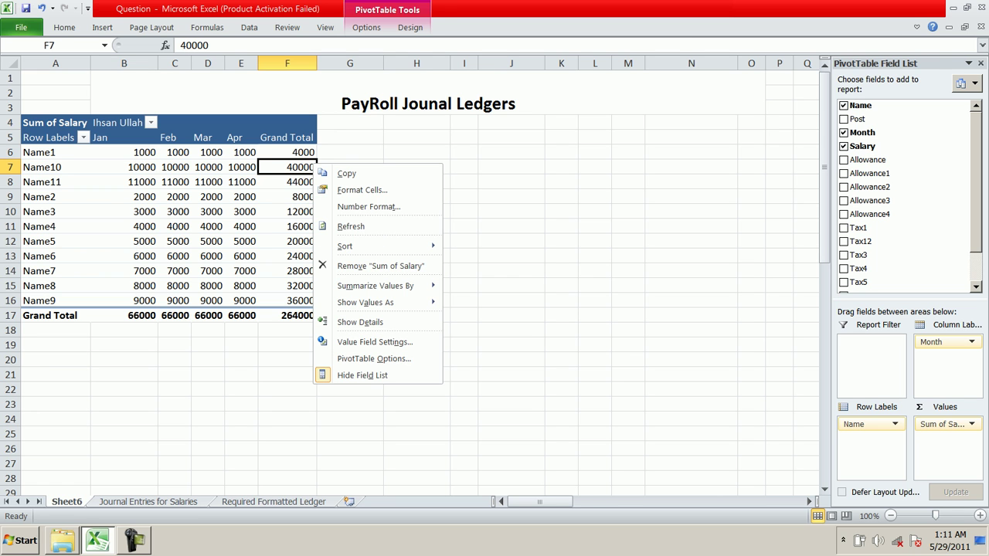
{"action": "left_click", "coordinate": [410, 27]}
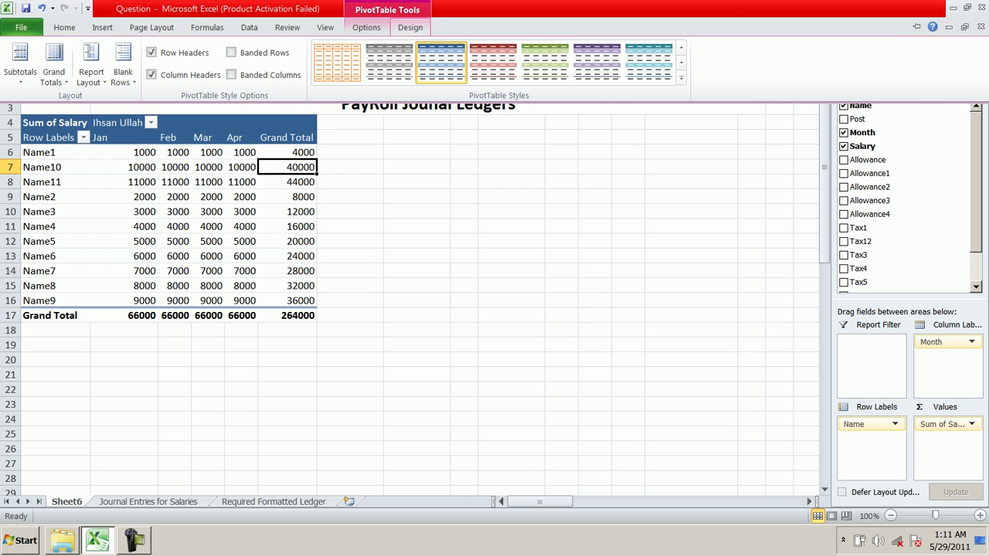
{"action": "left_click", "coordinate": [366, 27]}
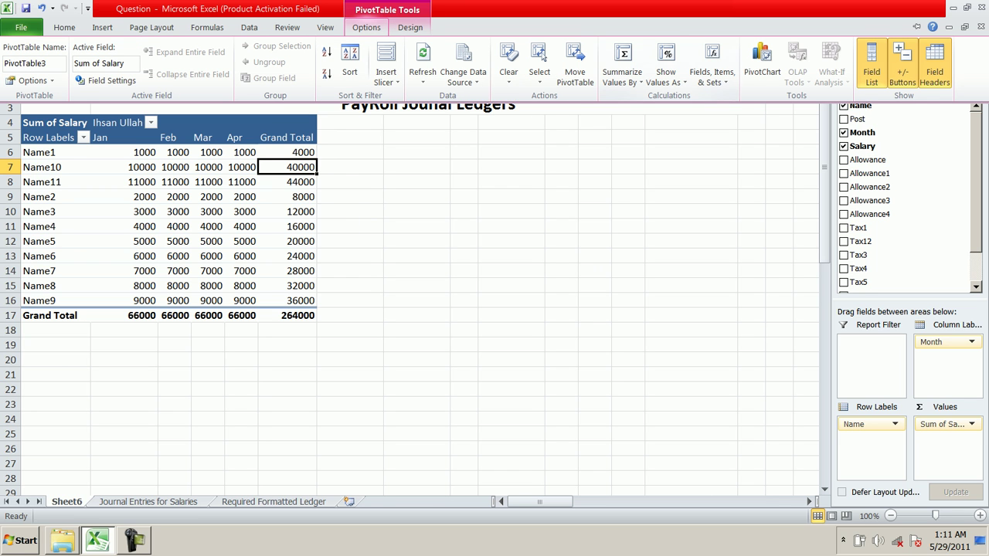
{"action": "left_click", "coordinate": [622, 68]}
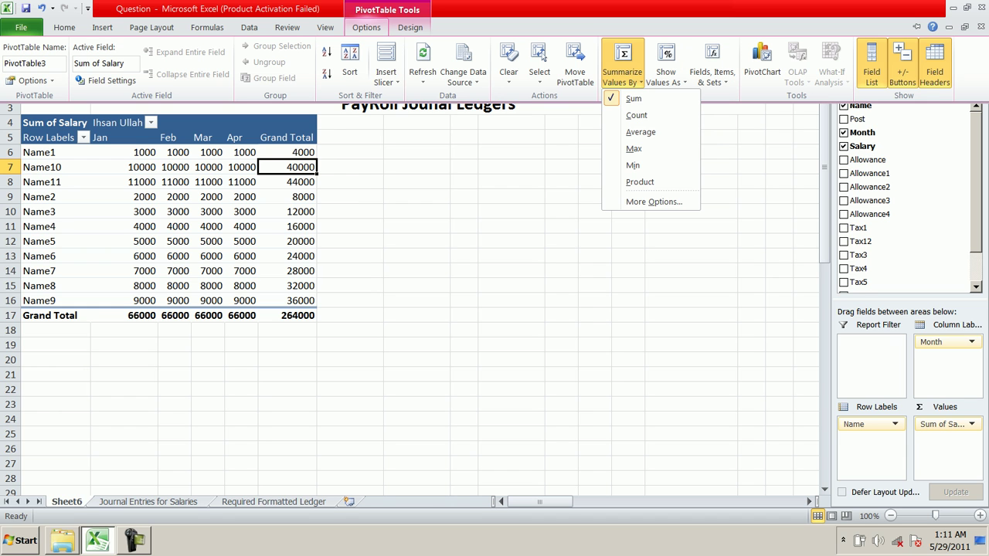
{"action": "left_click", "coordinate": [665, 68]}
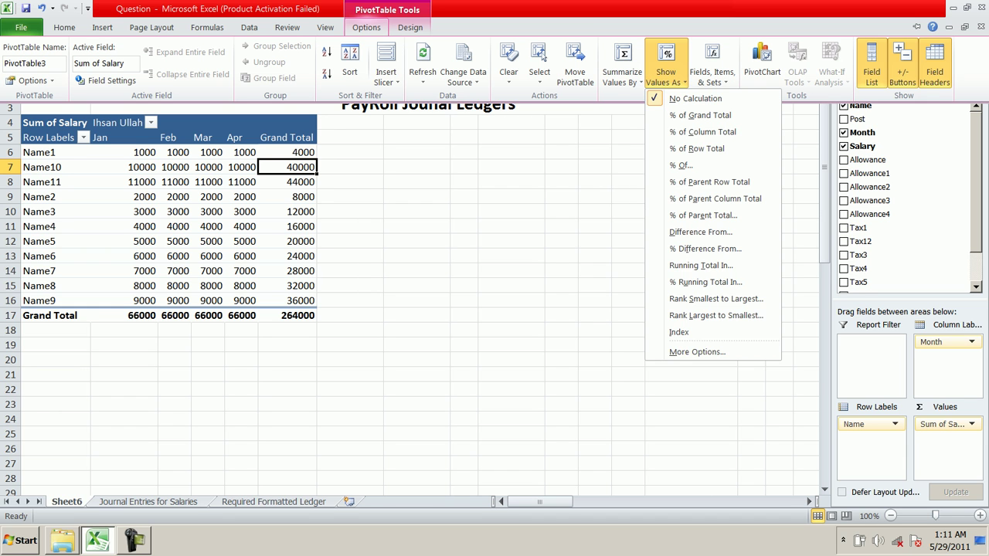
Start inserting a calculated field in the pivot table and name it Average.
{"action": "left_click", "coordinate": [712, 68]}
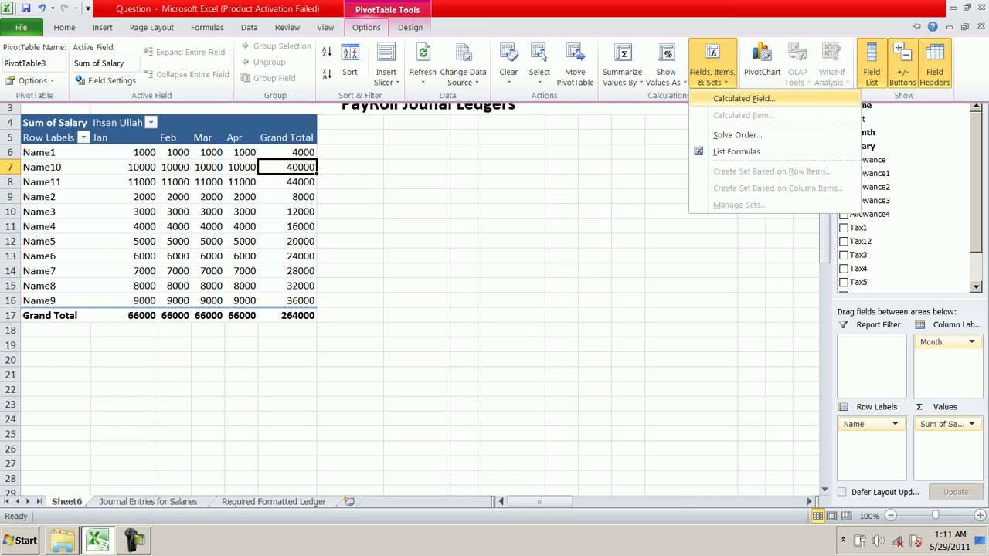
{"action": "left_click", "coordinate": [743, 99]}
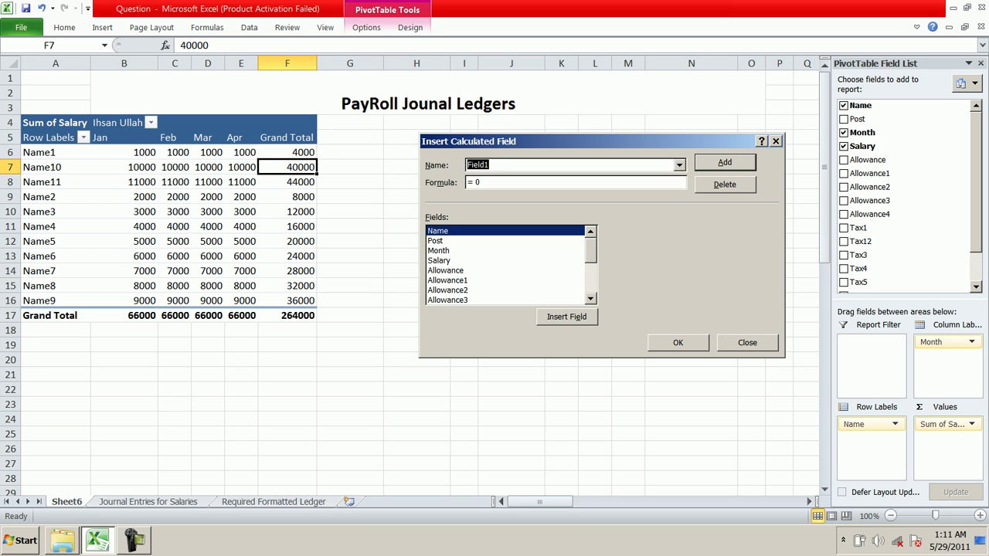
{"action": "type", "text": "Average"}
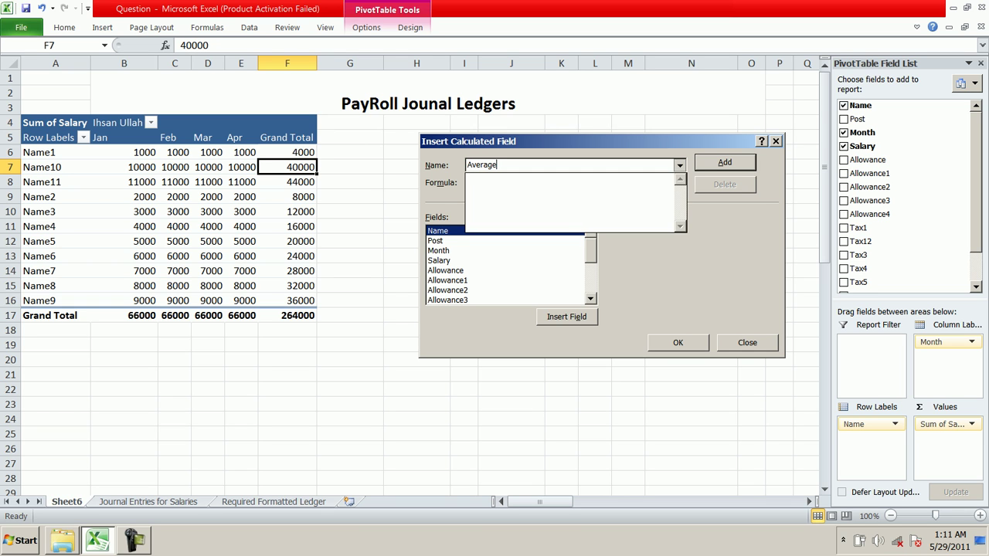
{"action": "key", "text": "shift+Left"}
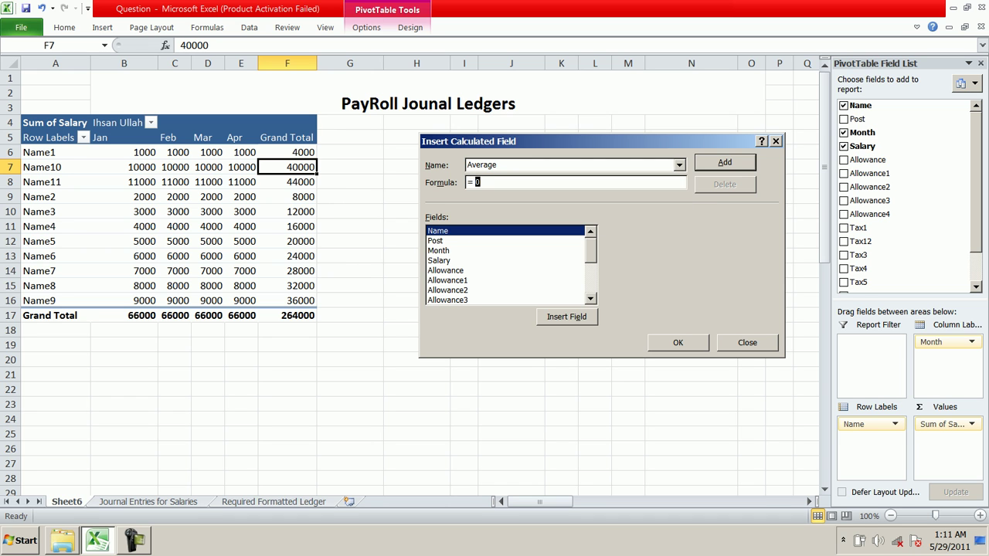
{"action": "scroll", "coordinate": [506, 262], "scroll_direction": "down", "scroll_amount": 5}
{"action": "scroll", "coordinate": [507, 263], "scroll_direction": "up", "scroll_amount": 5}
{"action": "scroll", "coordinate": [506, 263], "scroll_direction": "down", "scroll_amount": 5}
{"action": "scroll", "coordinate": [506, 263], "scroll_direction": "up", "scroll_amount": 5}
{"action": "scroll", "coordinate": [506, 263], "scroll_direction": "down", "scroll_amount": 3}
{"action": "scroll", "coordinate": [506, 263], "scroll_direction": "down", "scroll_amount": 1}
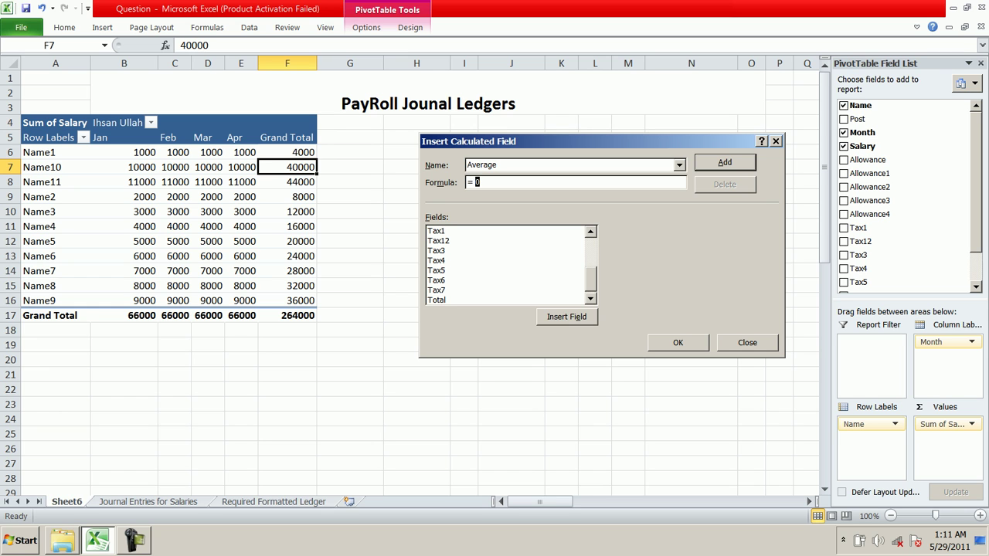
{"action": "type", "text": "Name"}
{"action": "key", "text": "shift+Left"}
{"action": "key", "text": "shift+Left"}
{"action": "key", "text": "shift+Left"}
{"action": "key", "text": "shift+Left"}
{"action": "key", "text": "shift+Left"}
{"action": "key", "text": "shift+Left"}
{"action": "key", "text": "shift+Right"}
{"action": "key", "text": "shift+Right"}
{"action": "key", "text": "BackSpace"}
Set the Average calculated field's formula to Salary/4 and add the field to the pivot table.
{"action": "left_click_drag", "start_coordinate": [591, 280], "coordinate": [591, 250]}
{"action": "left_click", "coordinate": [456, 260]}
{"action": "left_click", "coordinate": [567, 317]}
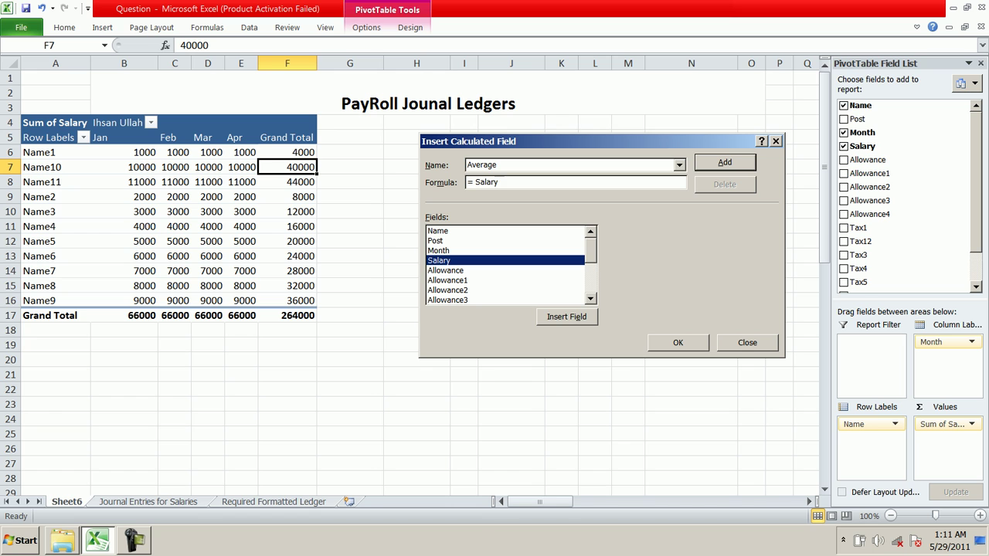
{"action": "type", "text": "/4"}
{"action": "key", "text": "Return"}
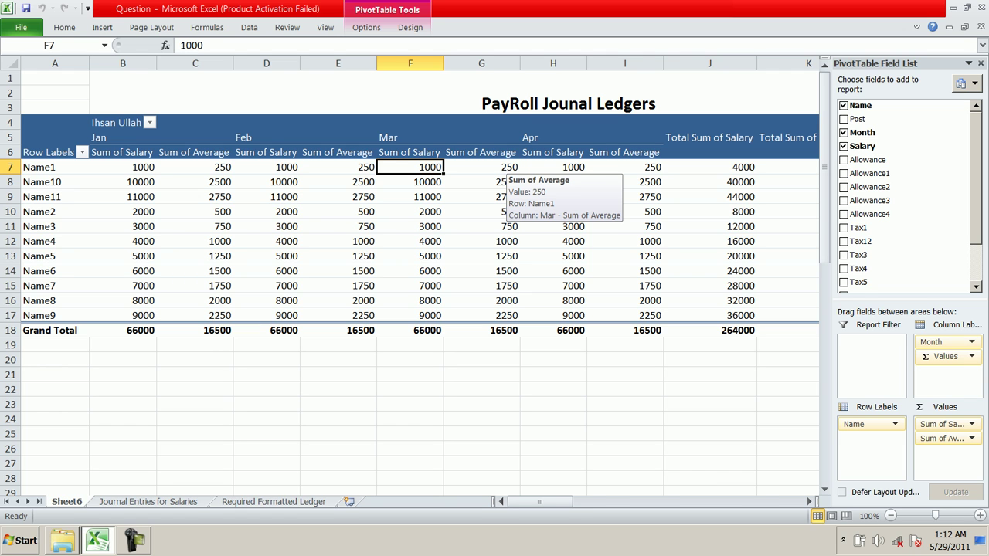
Examine the January average values and the month and total headings in the pivot table.
{"action": "left_click_drag", "start_coordinate": [209, 167], "coordinate": [209, 315]}
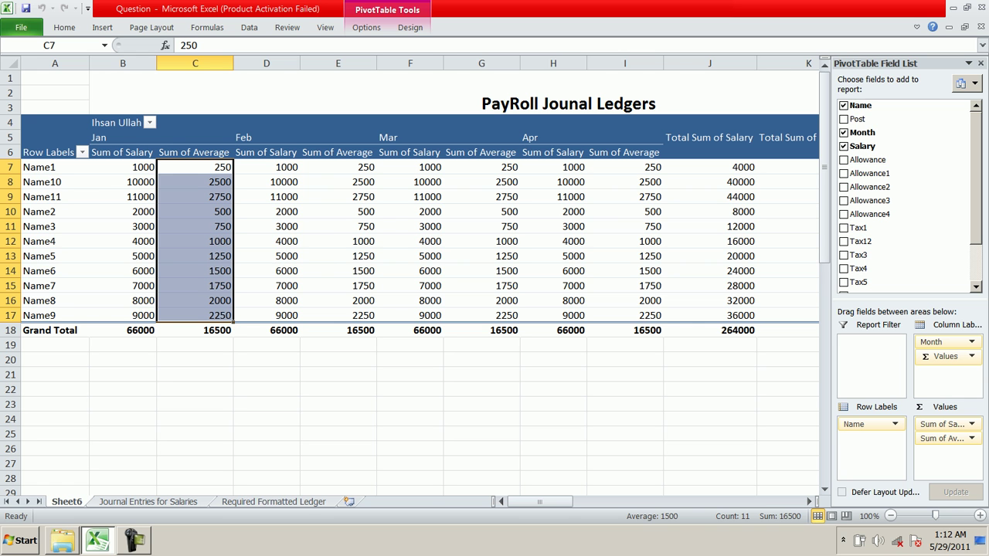
{"action": "mouse_move", "coordinate": [558, 503]}
{"action": "left_mouse_down"}
{"action": "mouse_move", "coordinate": [580, 502]}
{"action": "mouse_move", "coordinate": [560, 503]}
{"action": "left_mouse_up"}
{"action": "left_click", "coordinate": [266, 137]}
{"action": "left_click", "coordinate": [267, 133]}
{"action": "left_click", "coordinate": [481, 136]}
{"action": "left_click", "coordinate": [710, 136]}
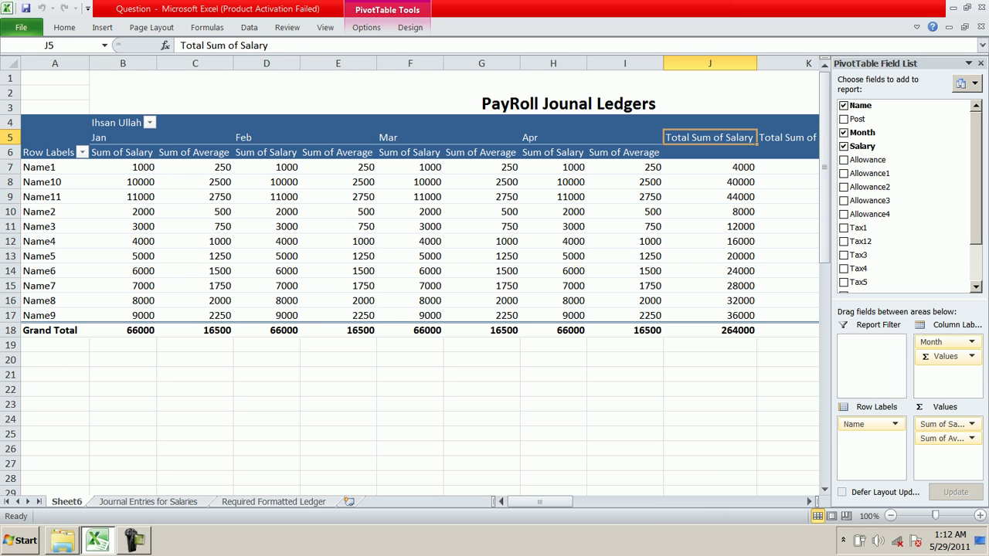
Filter the pivot table's Month column labels to show only Jan, and review the resulting salary and average values.
{"action": "left_click", "coordinate": [150, 123]}
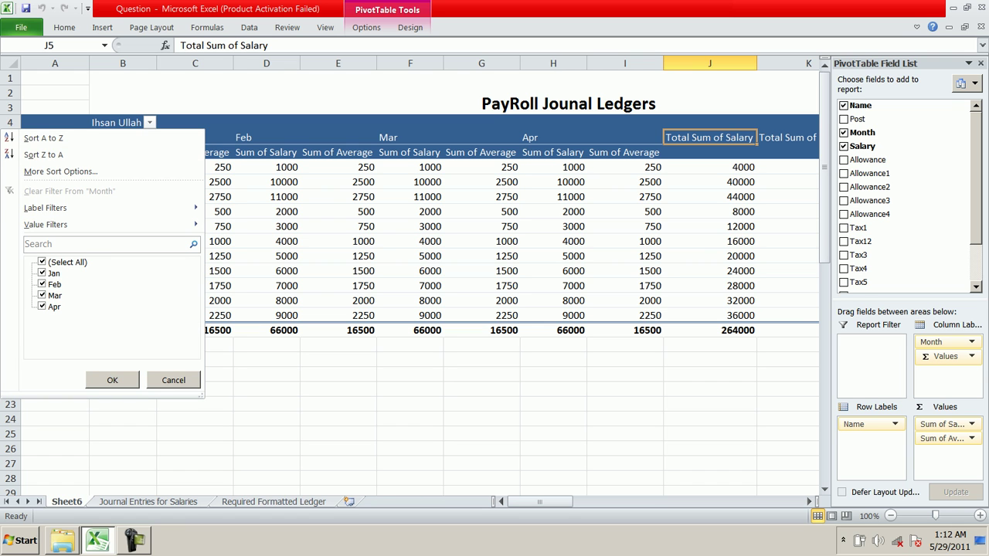
{"action": "left_click", "coordinate": [42, 262]}
{"action": "left_click", "coordinate": [42, 273]}
{"action": "left_click", "coordinate": [112, 380]}
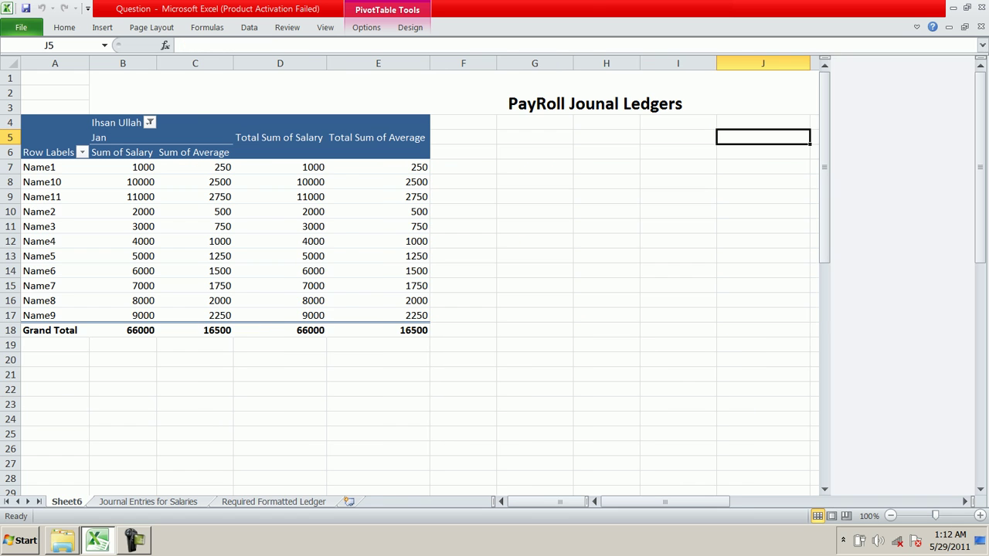
{"action": "left_click_drag", "start_coordinate": [122, 181], "coordinate": [378, 315]}
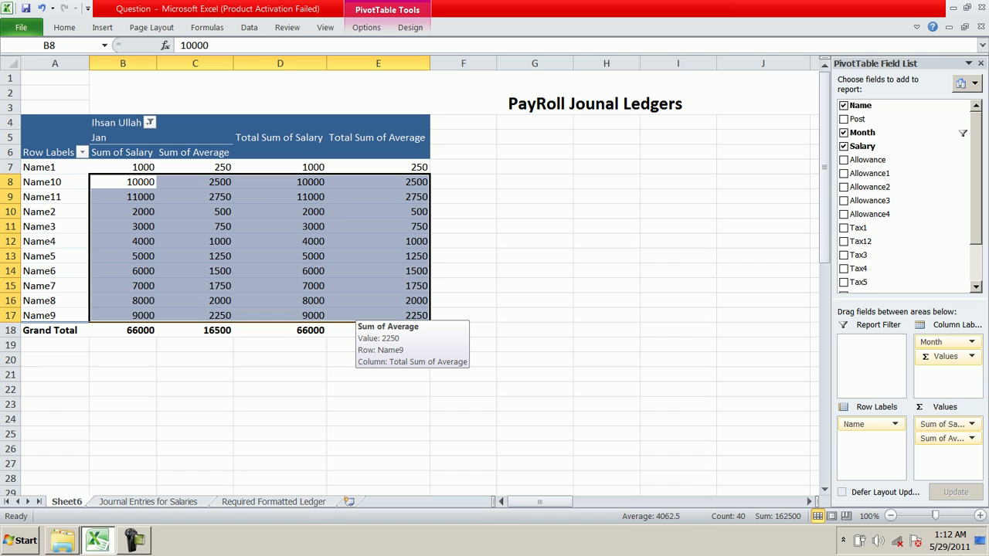
{"action": "left_click", "coordinate": [259, 208]}
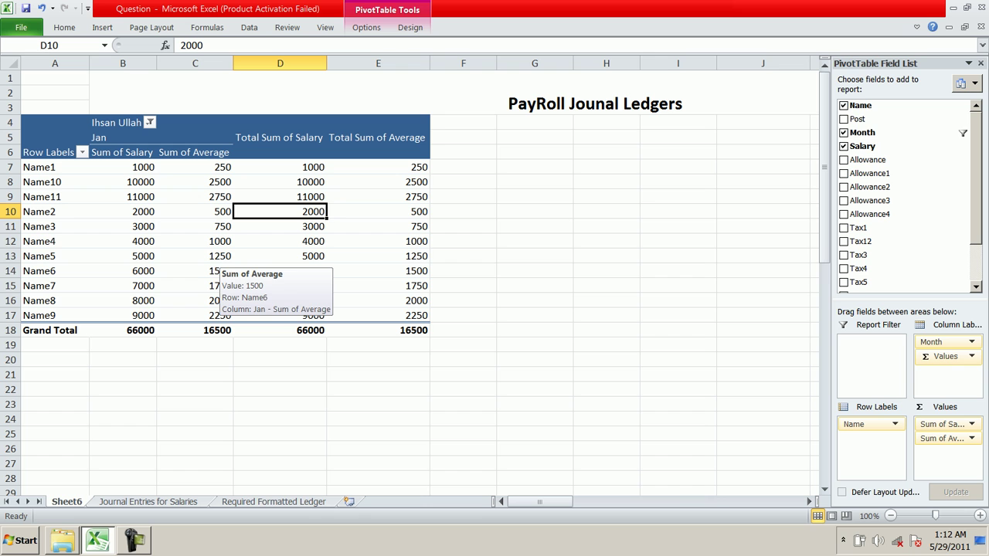
{"action": "left_click", "coordinate": [535, 271]}
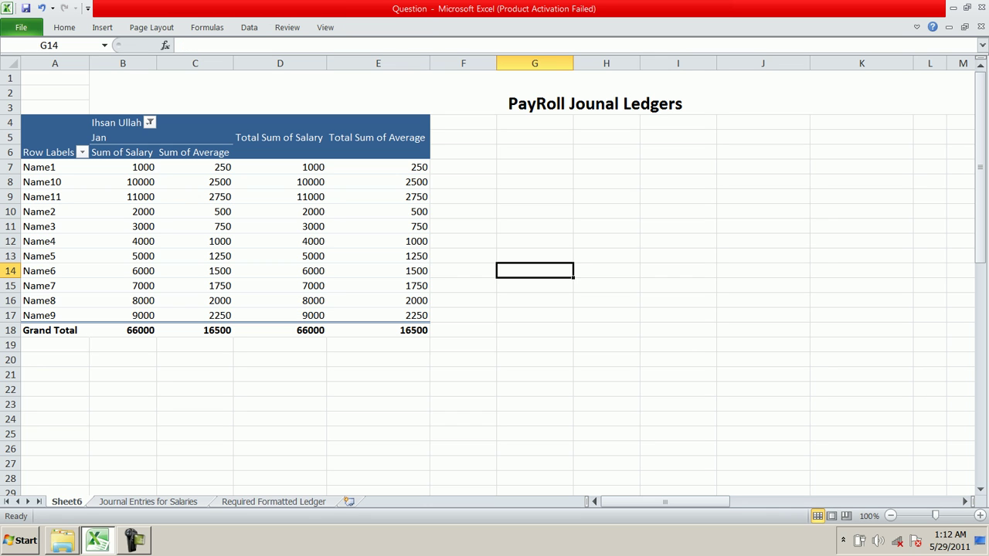
{"action": "type", "text": "="}
{"action": "key", "text": "Left"}
{"action": "key", "text": "Left"}
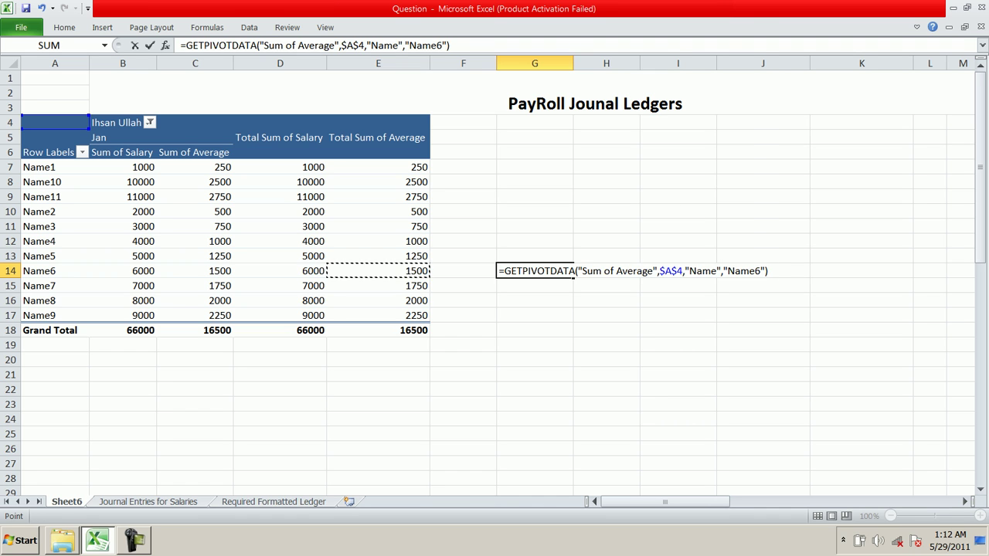
{"action": "key", "text": "Escape"}
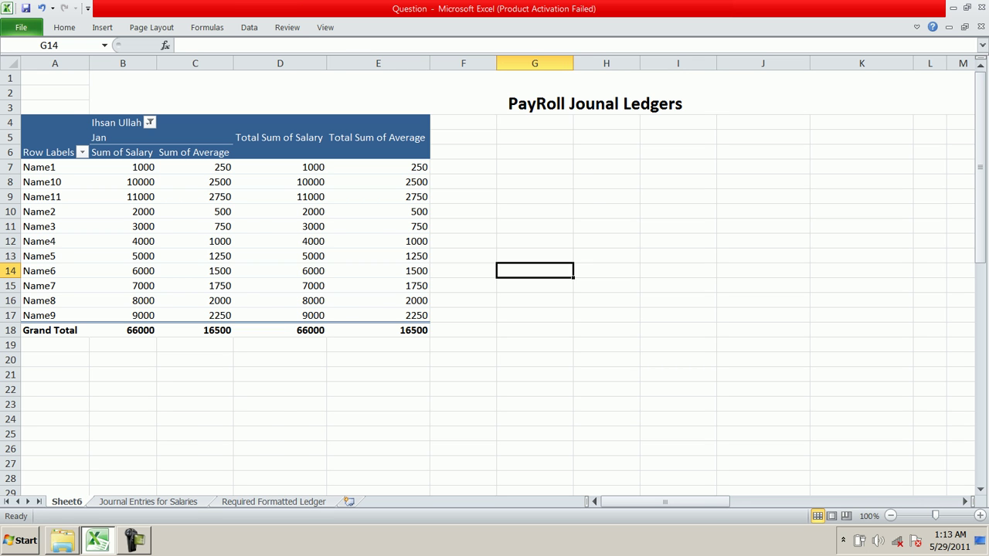
Examine the available add-ins in the Excel options, including the description of Invisible Content, and close the options.
{"action": "left_click", "coordinate": [21, 27]}
{"action": "left_click", "coordinate": [42, 297]}
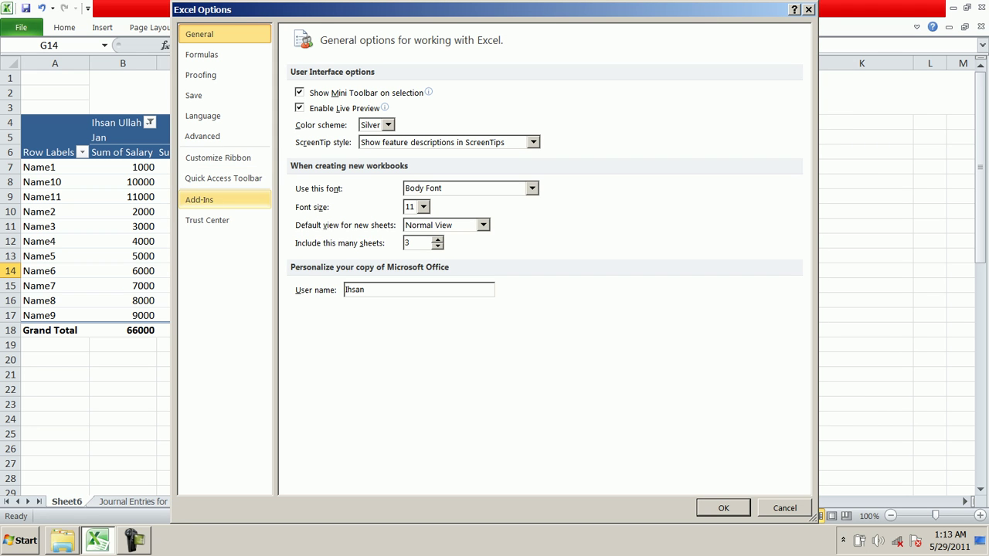
{"action": "left_click", "coordinate": [200, 199]}
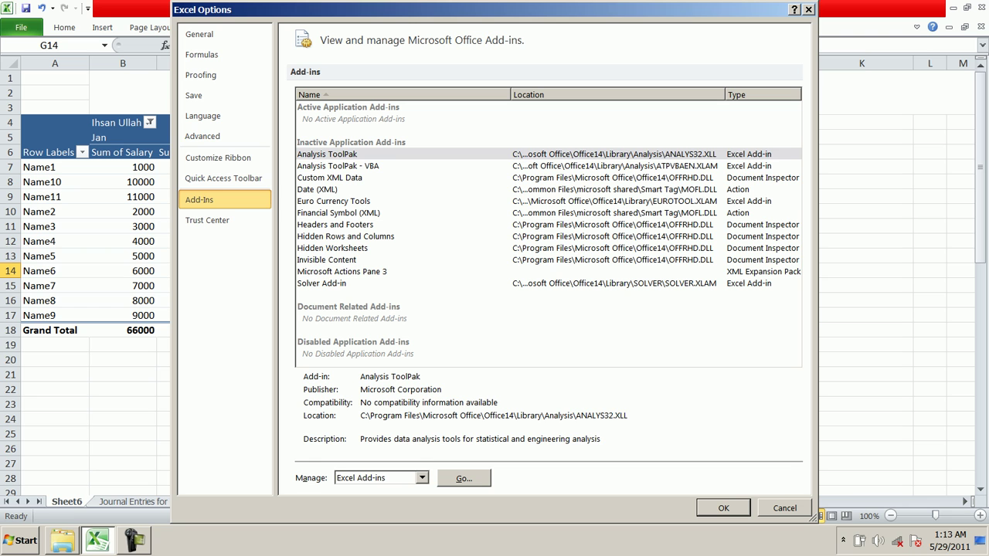
{"action": "left_click", "coordinate": [387, 259]}
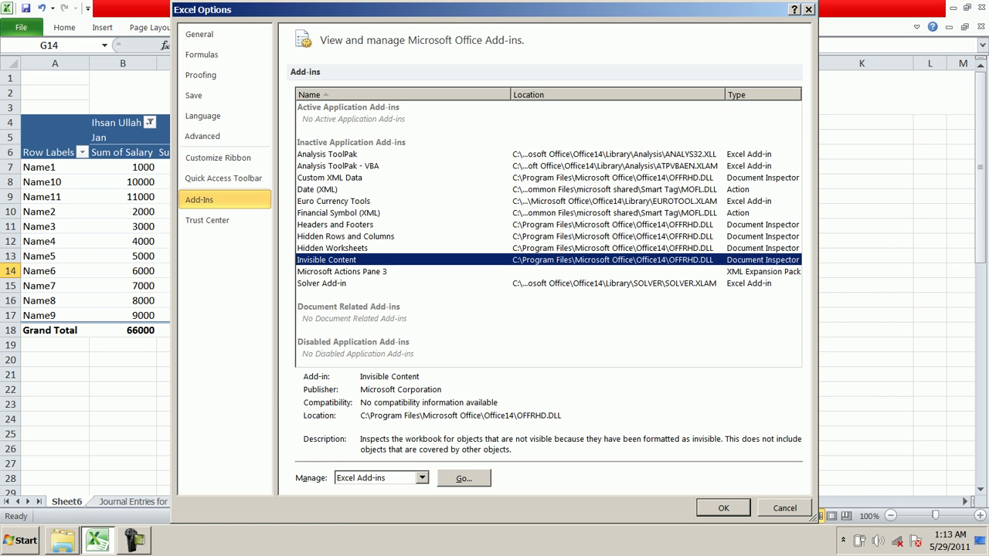
{"action": "key", "text": "Return"}
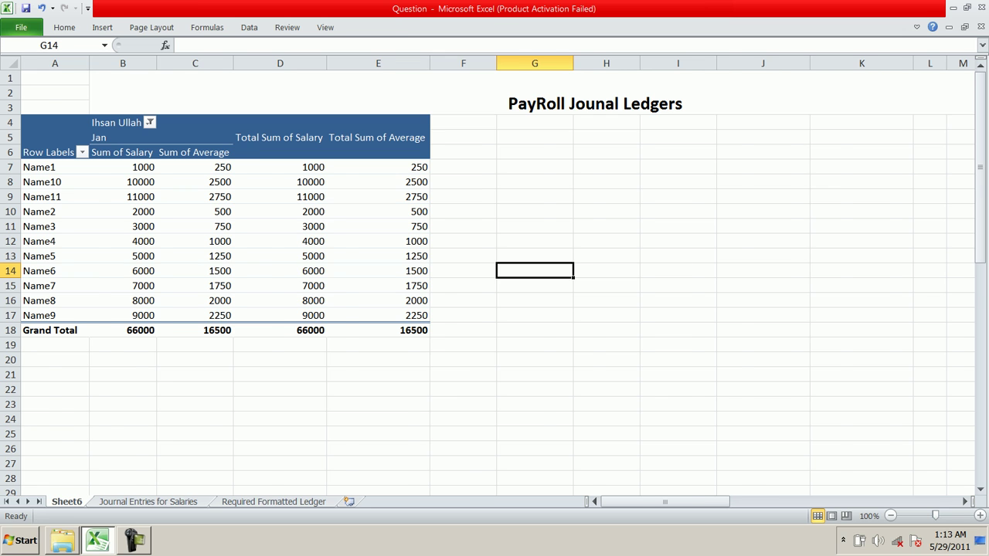
Look through the source records on the Journal Entries for Salaries sheet and refresh the pivot table on Sheet6.
{"action": "key", "text": "ctrl+Page_Down"}
{"action": "scroll", "coordinate": [494, 279], "scroll_direction": "down", "scroll_amount": 7}
{"action": "scroll", "coordinate": [495, 278], "scroll_direction": "up", "scroll_amount": 6}
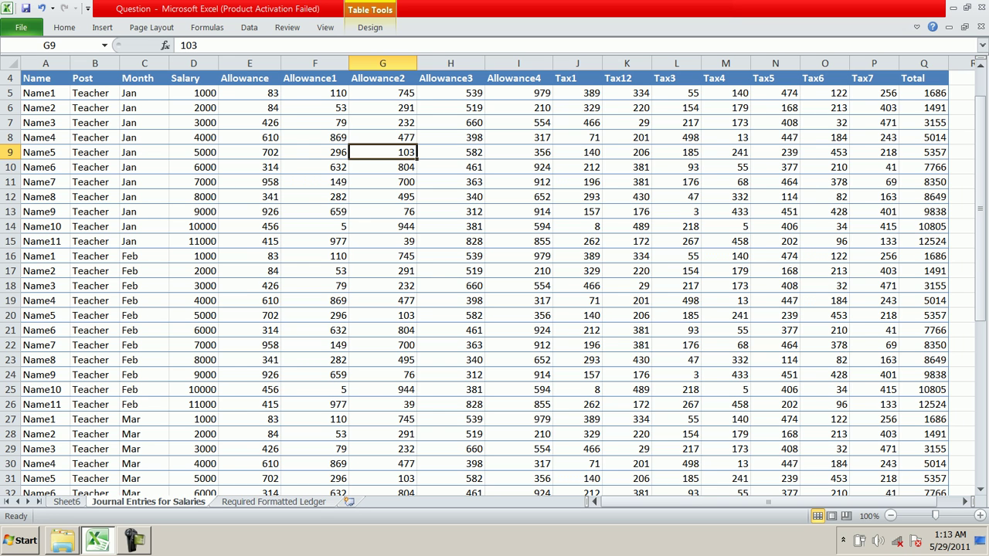
{"action": "scroll", "coordinate": [495, 279], "scroll_direction": "down", "scroll_amount": 9}
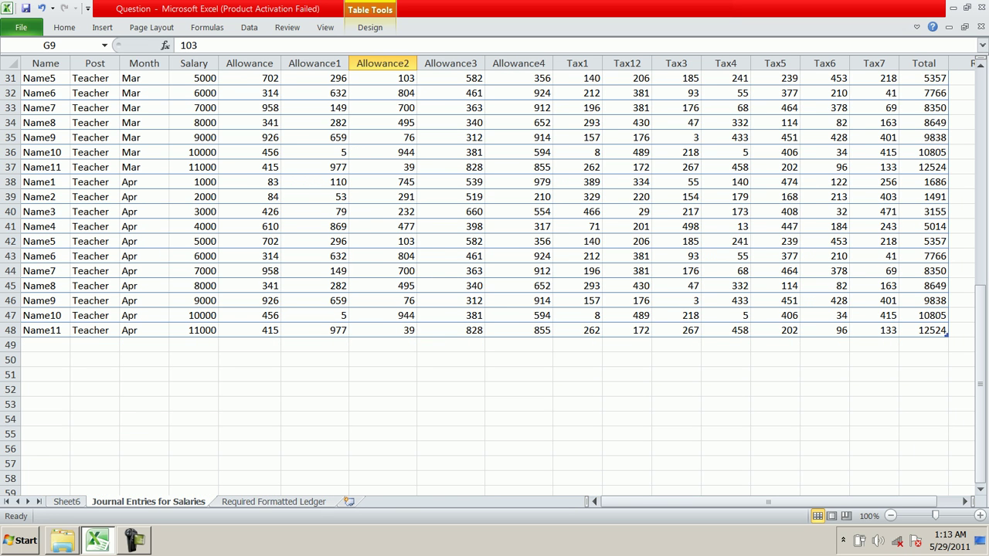
{"action": "key", "text": "ctrl+Page_Down"}
{"action": "left_click", "coordinate": [66, 502]}
{"action": "right_click", "coordinate": [279, 245]}
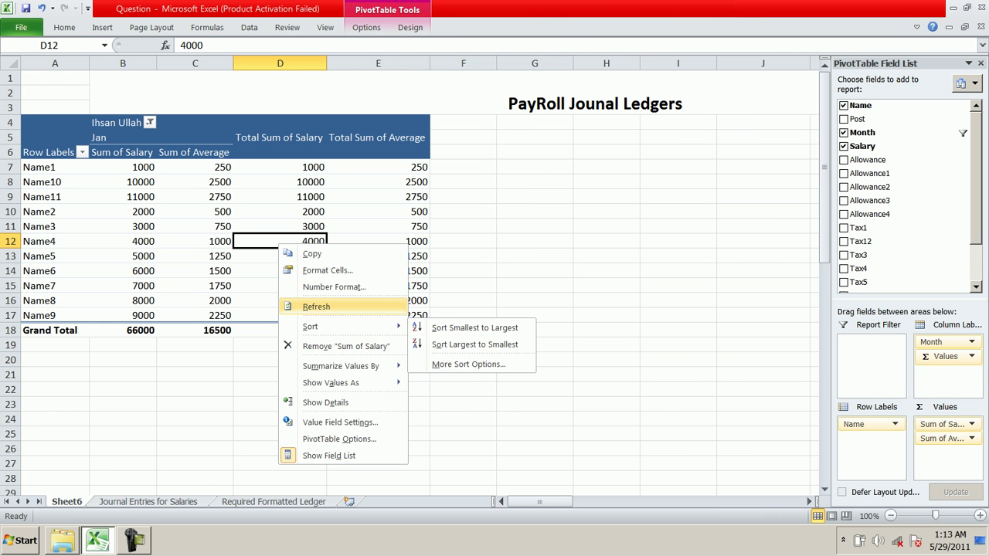
{"action": "left_click", "coordinate": [316, 307]}
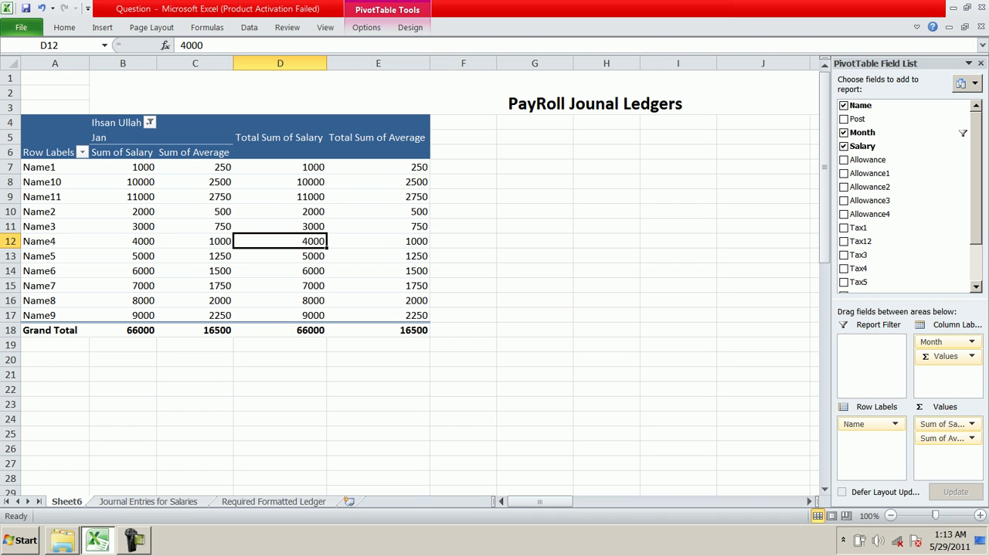
{"action": "left_click", "coordinate": [271, 180]}
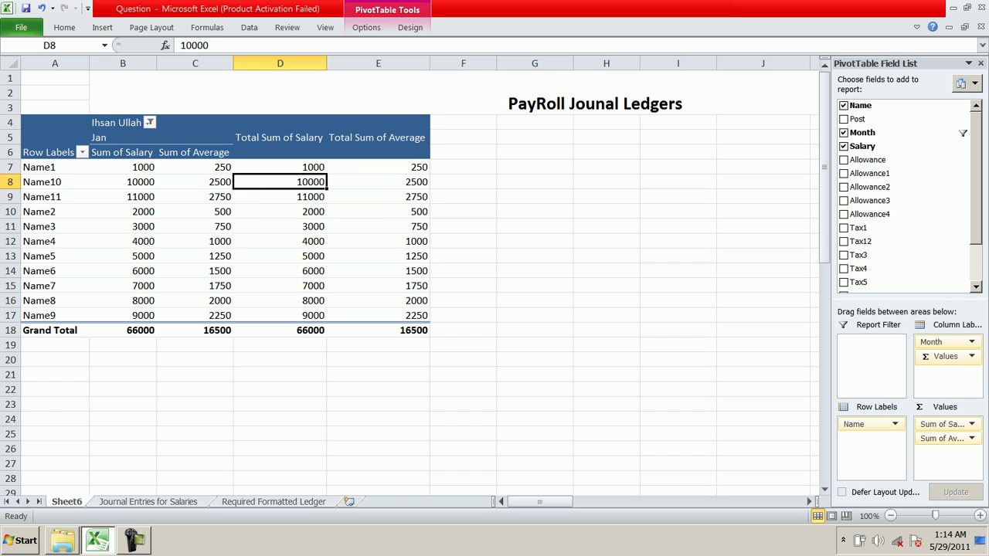
{"action": "left_click", "coordinate": [134, 541]}
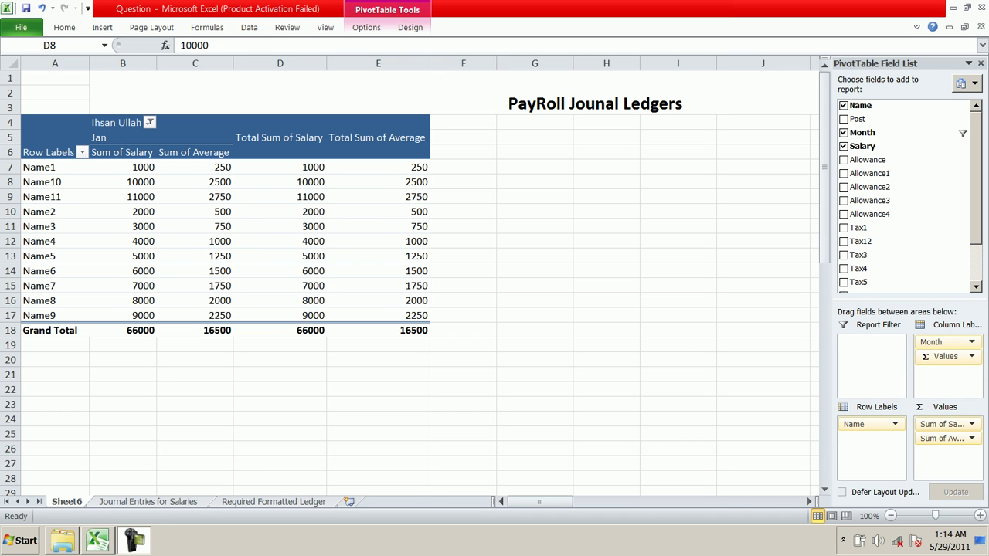